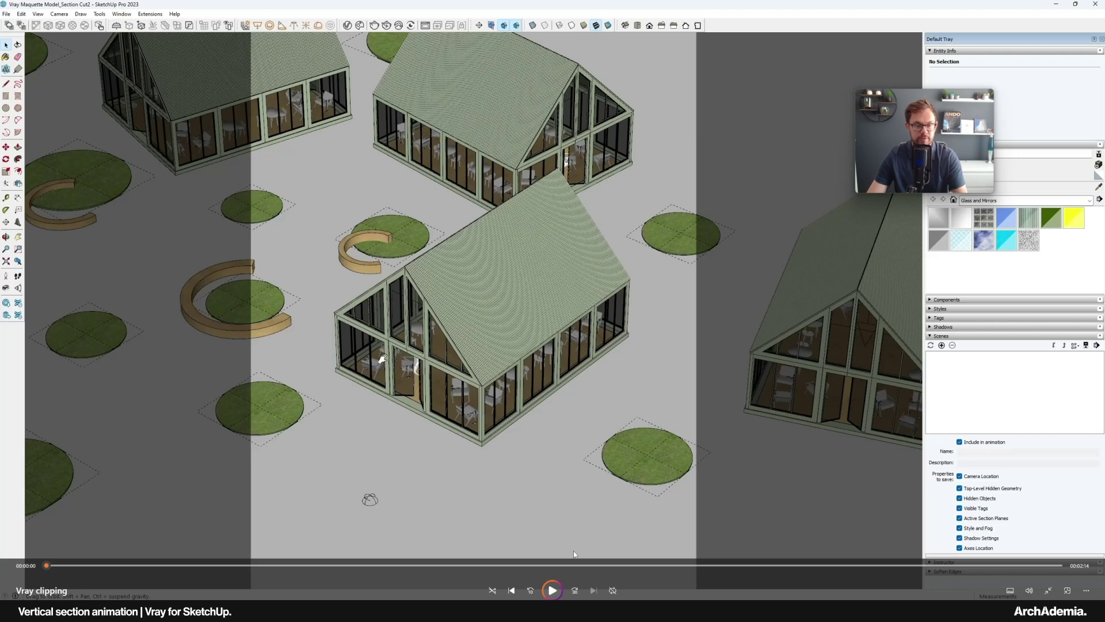
pyautogui.click(552, 591)
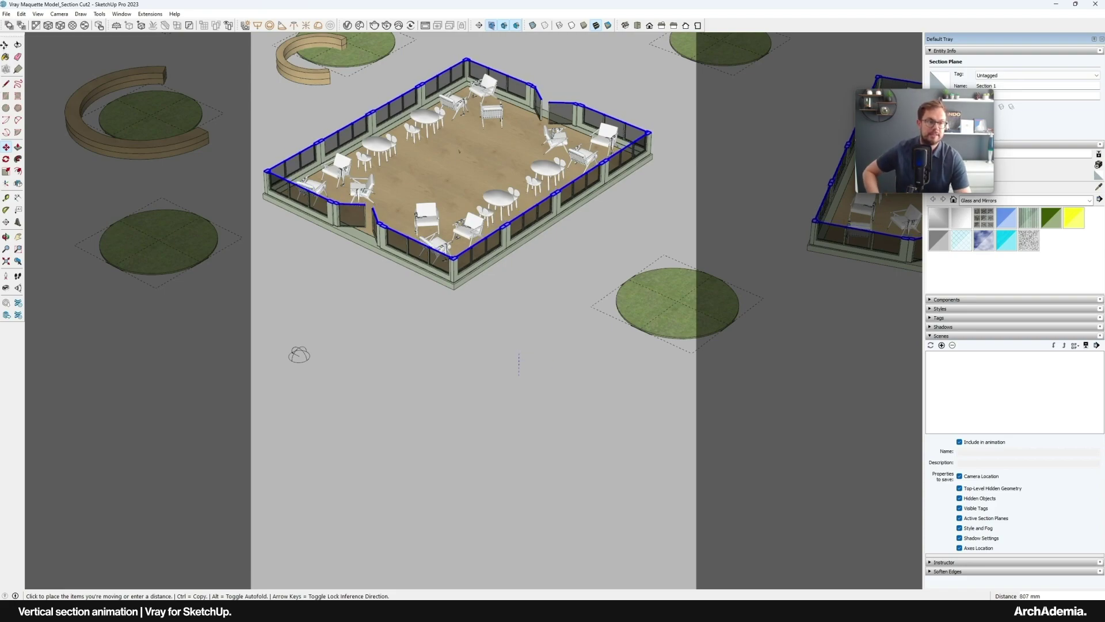
# Step: Add a scene from an elevated view of the pavilions with the section plane cutting them low enough to reveal the furniture
pyautogui.moveTo(440, 374)
pyautogui.mouseDown(button='middle')
pyautogui.moveTo(503, 570)
pyautogui.moveTo(480, 500)
pyautogui.moveTo(456, 568)
pyautogui.mouseUp(button='middle')
pyautogui.moveTo(346, 535); pyautogui.dragTo(322, 507, button='middle')
pyautogui.click(38, 14)
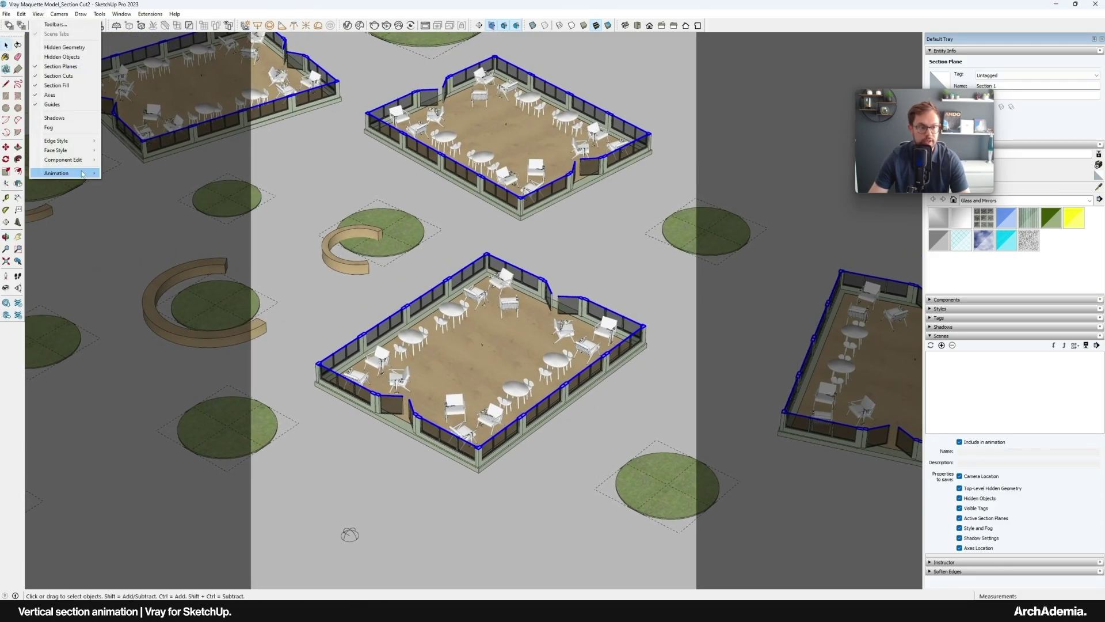
pyautogui.moveTo(70, 173)
pyautogui.click(132, 174)
pyautogui.click(561, 342)
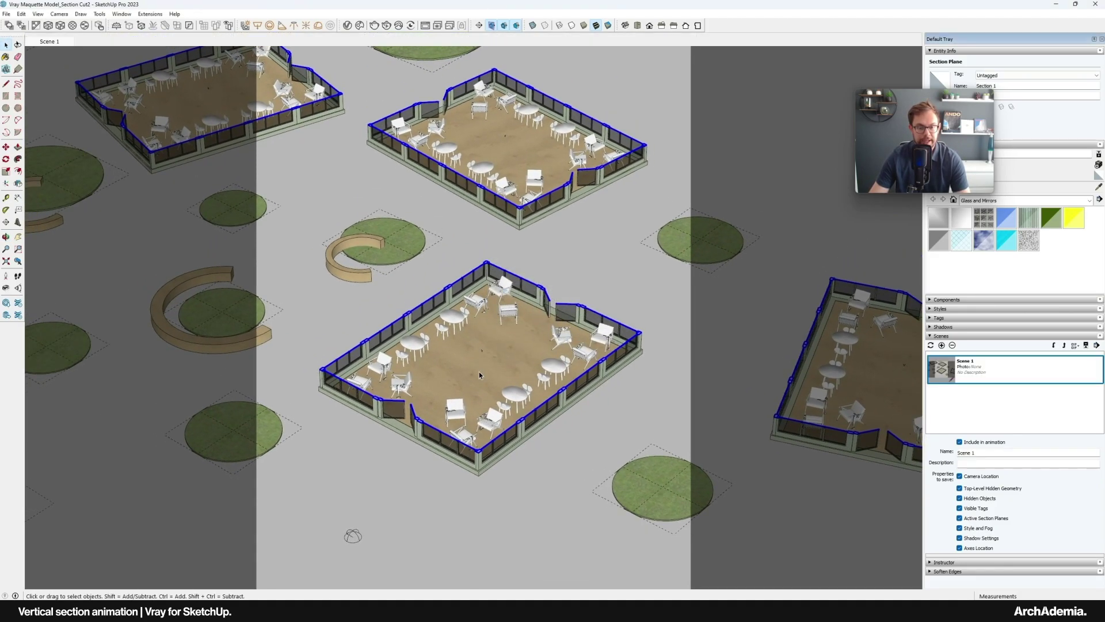
# Step: Copy the horizontal section plane straight up by about 7.7 m so the copy sits above the pavilions
pyautogui.scroll(-5, 477, 368)
pyautogui.scroll(-3, 469, 340)
pyautogui.press('m')
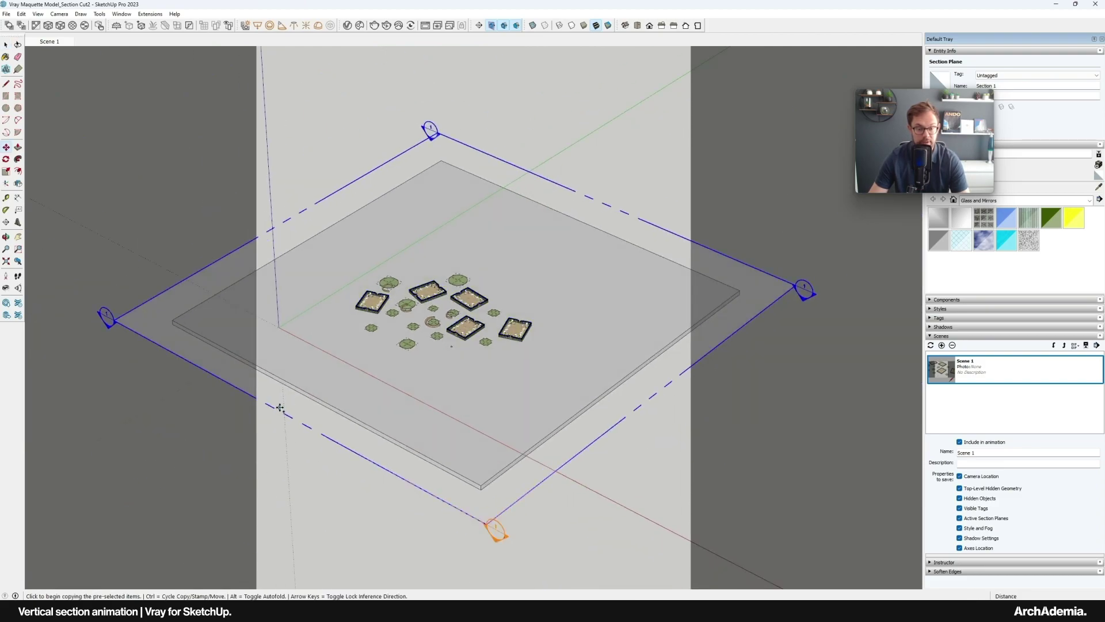
pyautogui.click(494, 517)
pyautogui.press('ctrl')
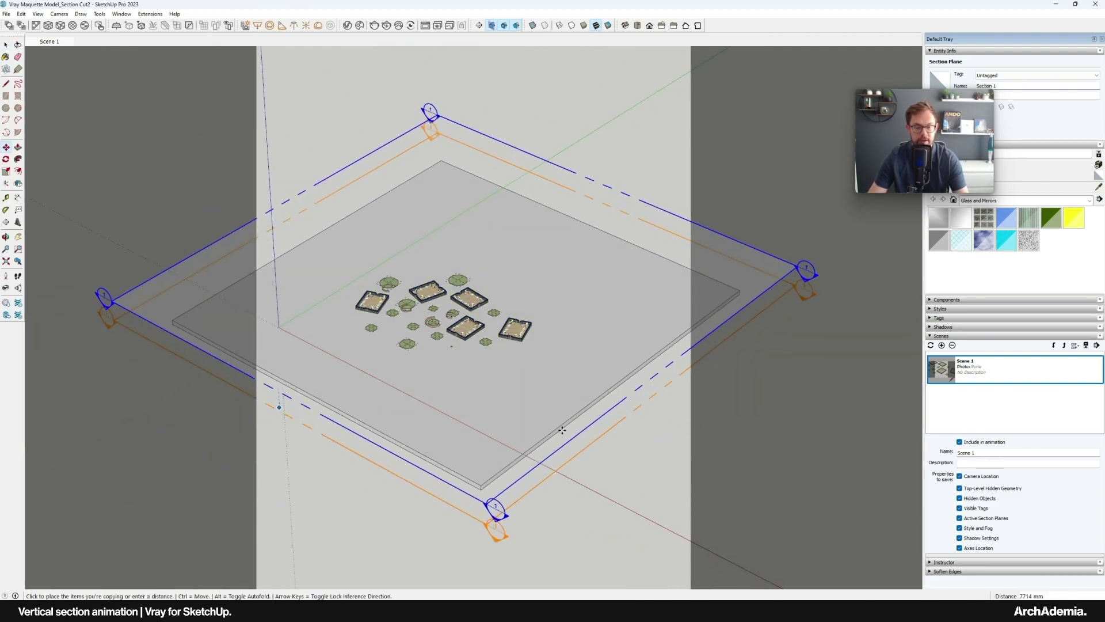
pyautogui.click(452, 321)
pyautogui.moveTo(452, 321); pyautogui.dragTo(450, 320, button='middle')
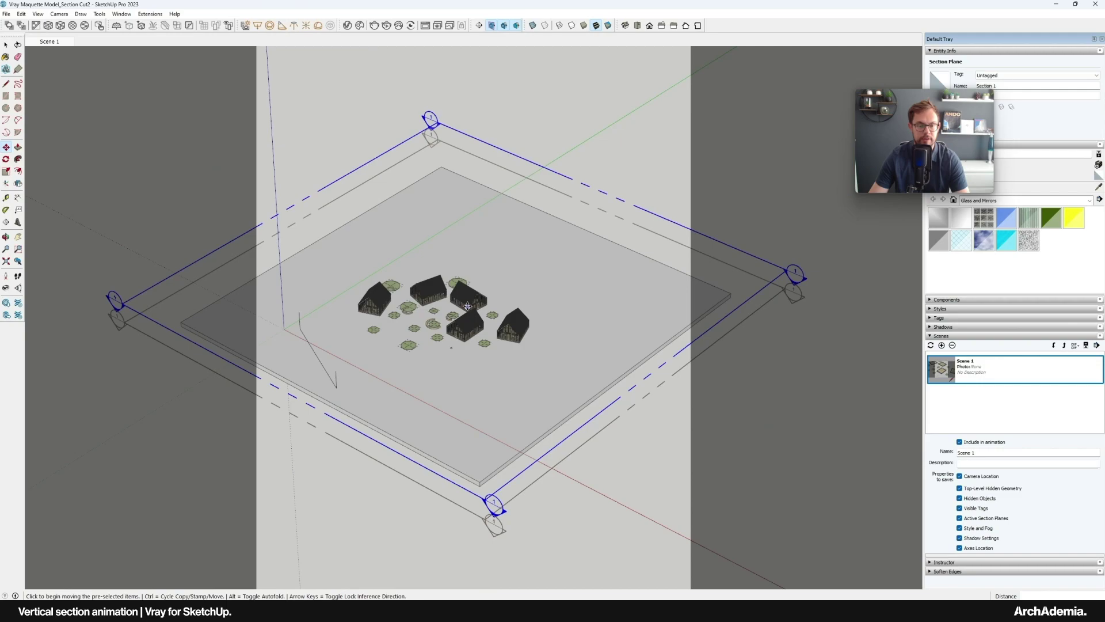
pyautogui.moveTo(450, 321); pyautogui.dragTo(437, 311, button='middle')
# Step: Raise the copied section plane well above the pavilion roofs
pyautogui.click(278, 282)
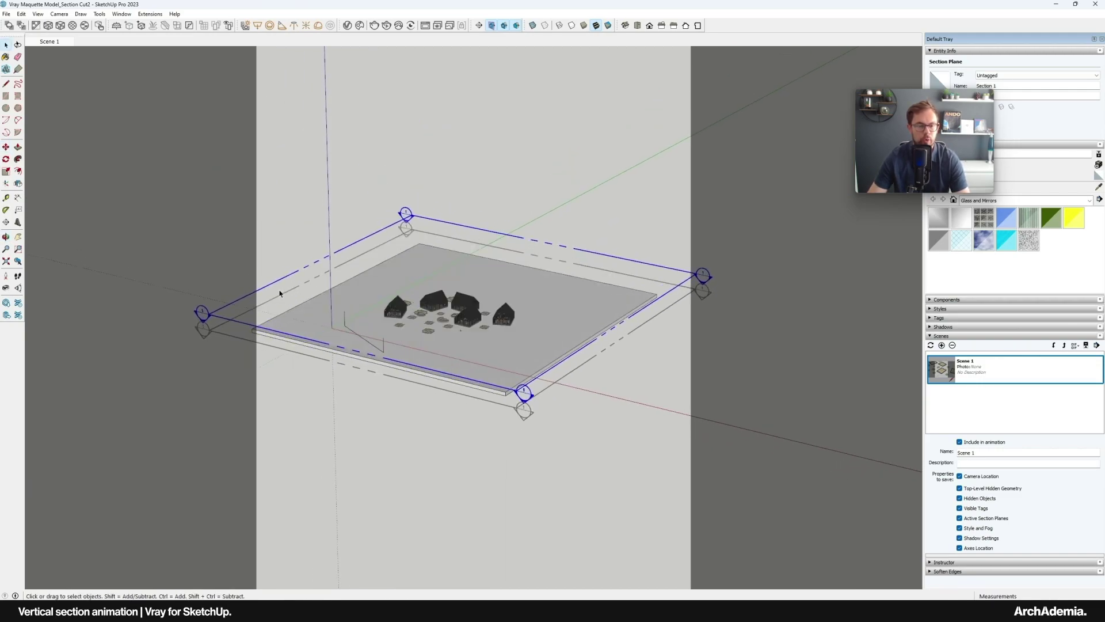
pyautogui.click(279, 233)
pyautogui.press('space')
pyautogui.scroll(3, 367, 291)
pyautogui.click(367, 291)
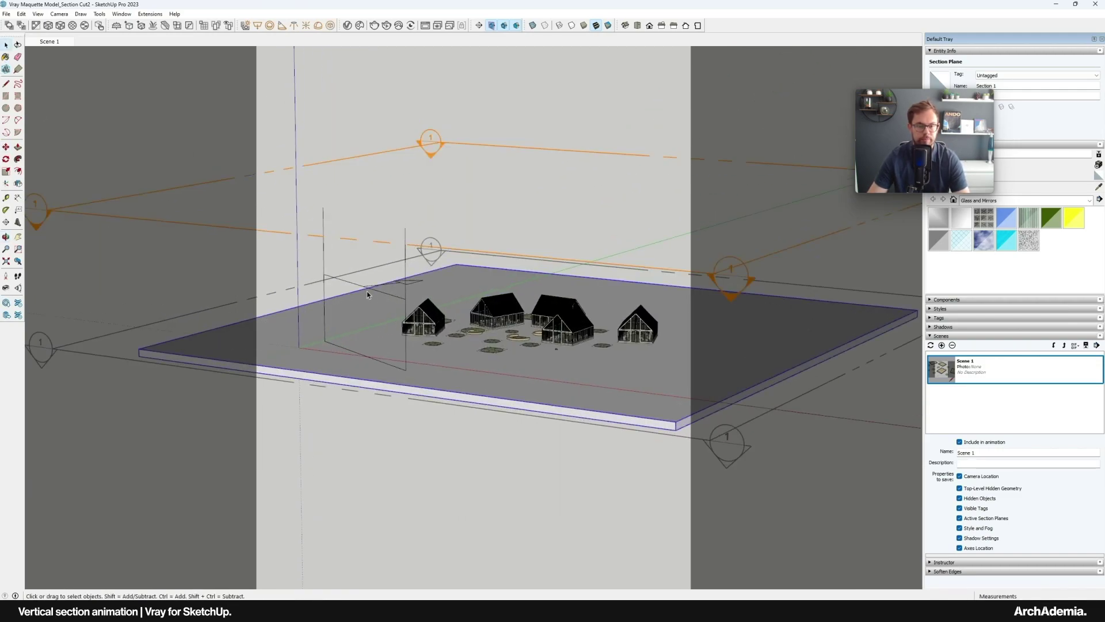
pyautogui.click(331, 309)
pyautogui.click(21, 14)
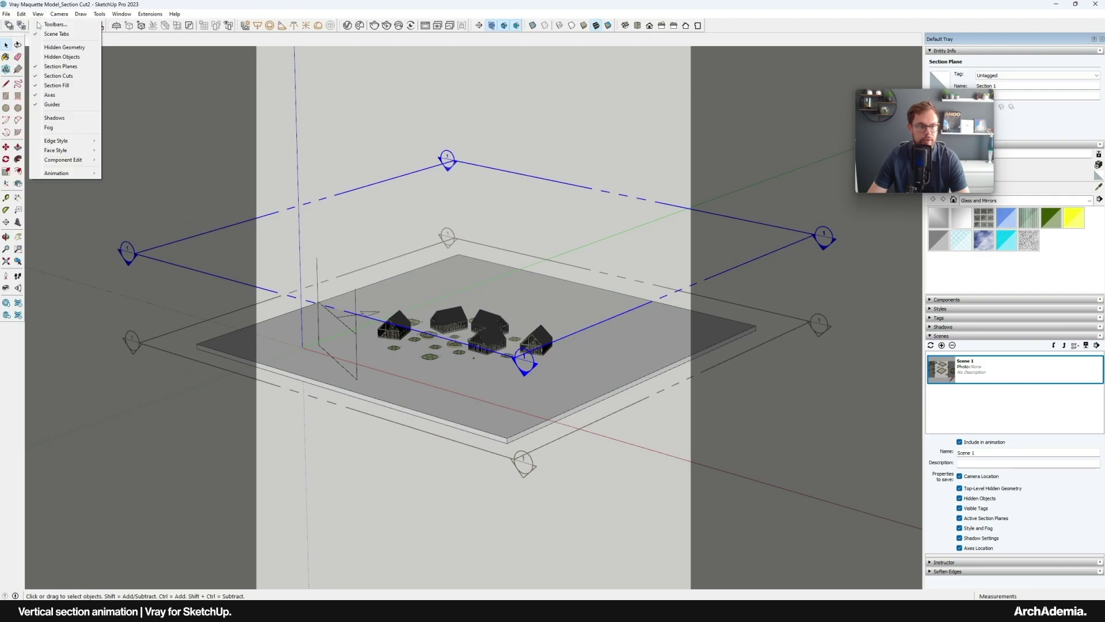
pyautogui.click(422, 352)
pyautogui.moveTo(422, 352); pyautogui.dragTo(446, 377, button='middle')
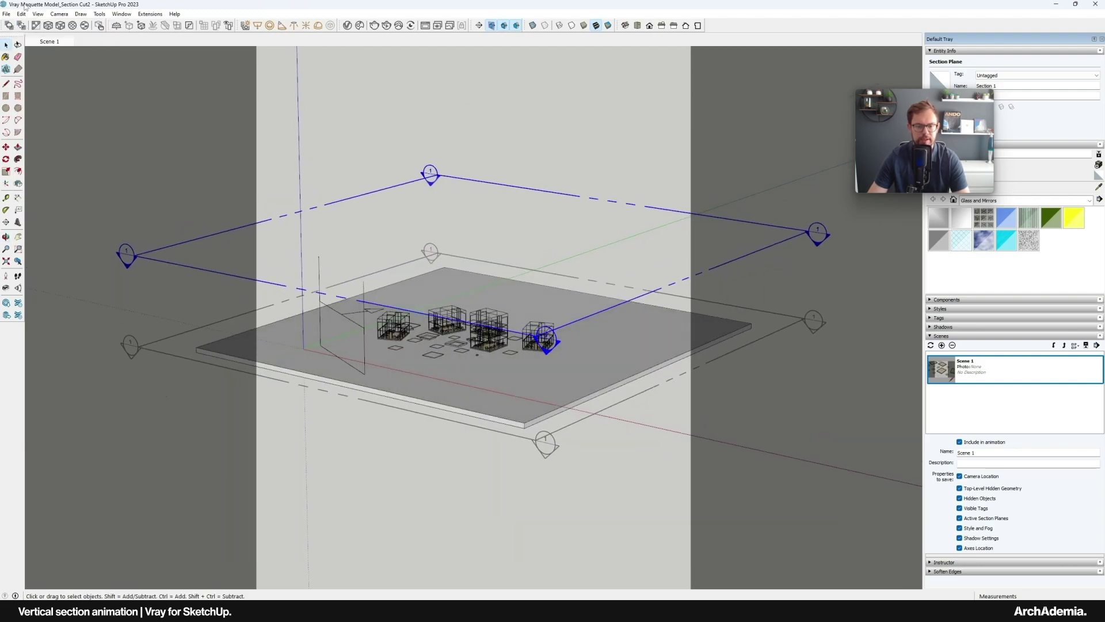
pyautogui.click(38, 14)
pyautogui.click(53, 48)
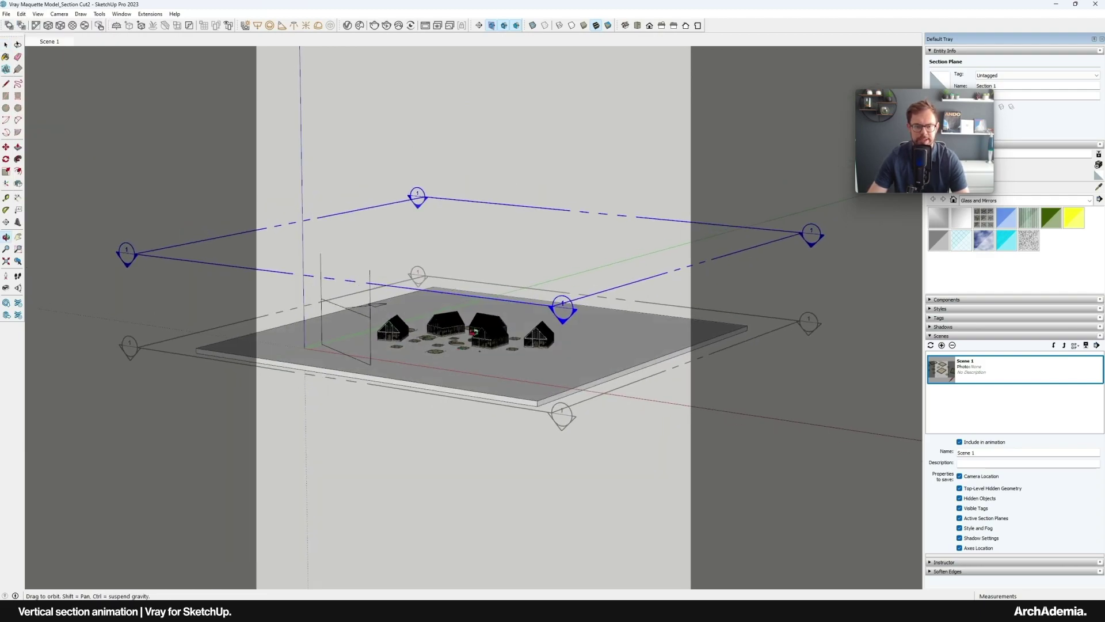
pyautogui.click(38, 14)
pyautogui.click(53, 49)
pyautogui.click(38, 14)
# Step: Move the upper section plane vertically so it sits a moderate distance above the pavilion roofs, and clear the selection
pyautogui.moveTo(576, 322); pyautogui.dragTo(769, 253, button='middle')
pyautogui.press('m')
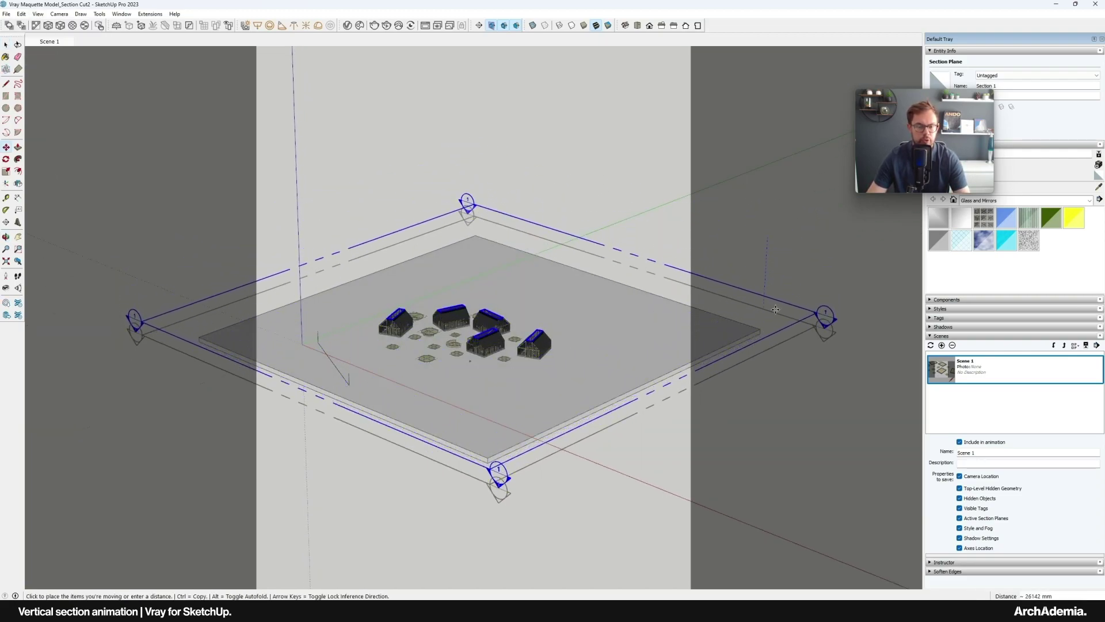
pyautogui.click(773, 284)
pyautogui.press('space')
pyautogui.click(377, 126)
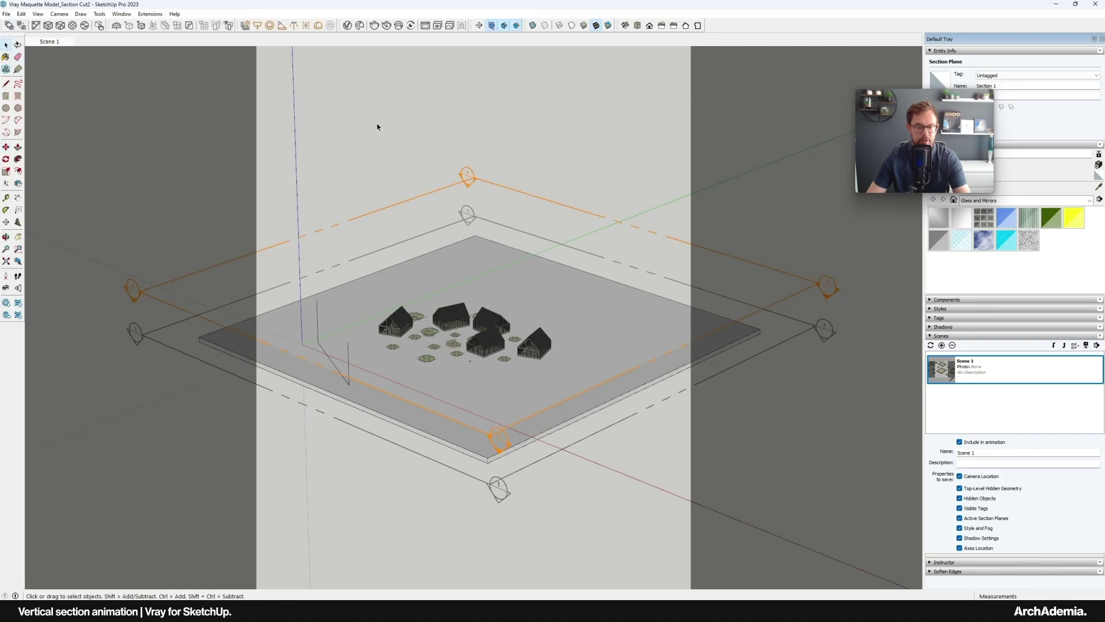
# Step: Add a second scene with a close view of the uncut central pavilion, and switch between the two scenes to compare them
pyautogui.scroll(3, 476, 331)
pyautogui.scroll(10, 477, 331)
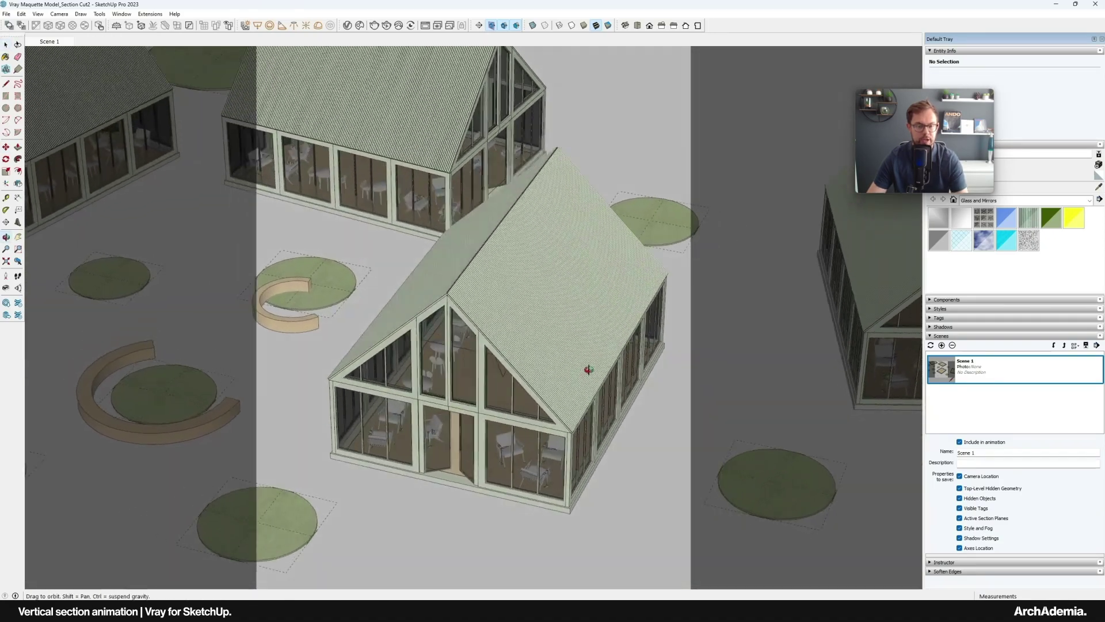
pyautogui.moveTo(544, 374); pyautogui.dragTo(527, 381, button='middle')
pyautogui.click(37, 14)
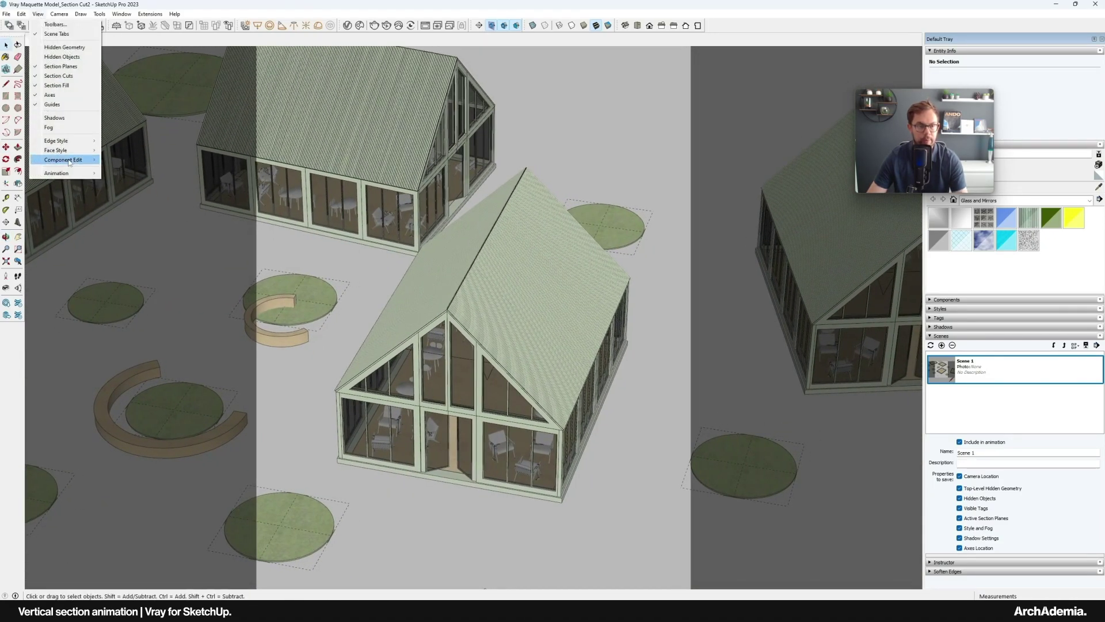
pyautogui.click(113, 178)
pyautogui.click(90, 43)
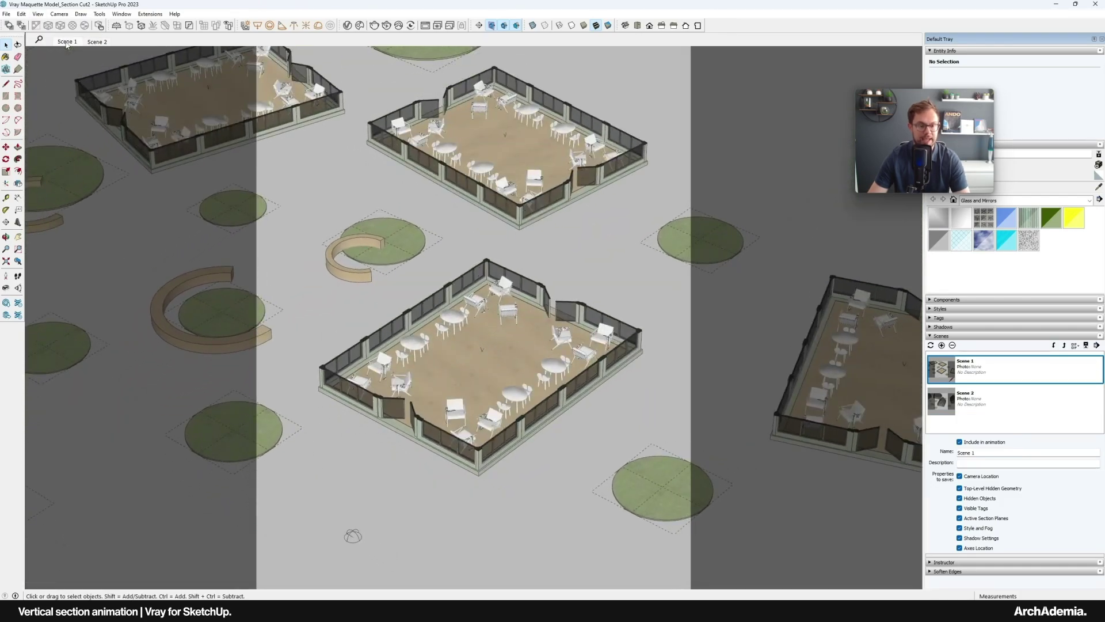
pyautogui.click(91, 43)
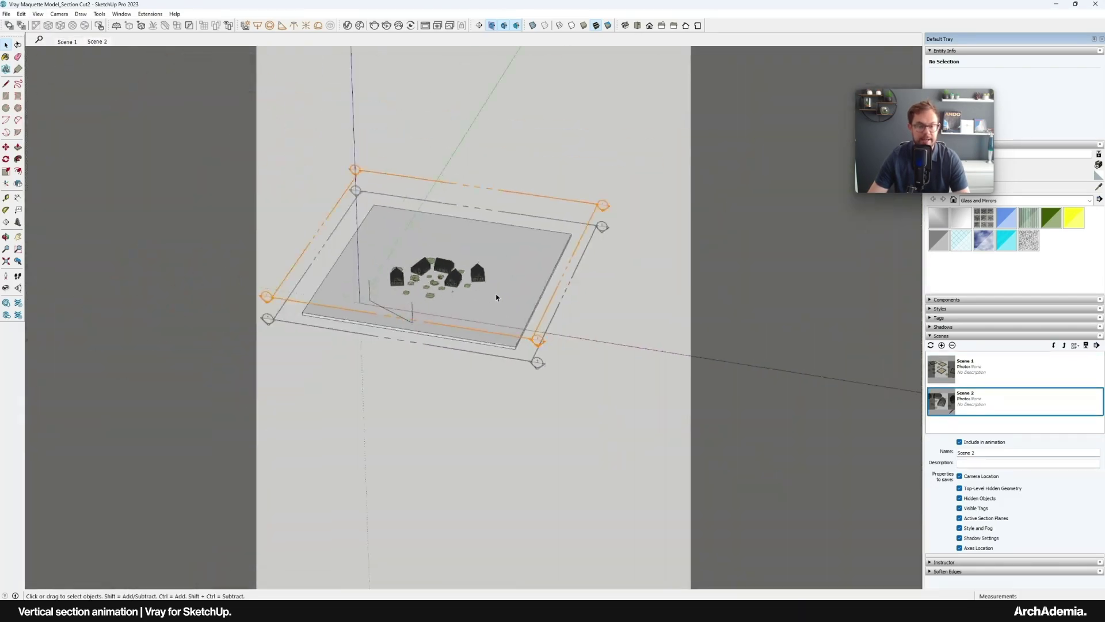
# Step: Lower the upper section plane by about 7.3 m, reframe the central pavilion and update the second scene
pyautogui.click(343, 271)
pyautogui.press('m')
pyautogui.click(316, 294)
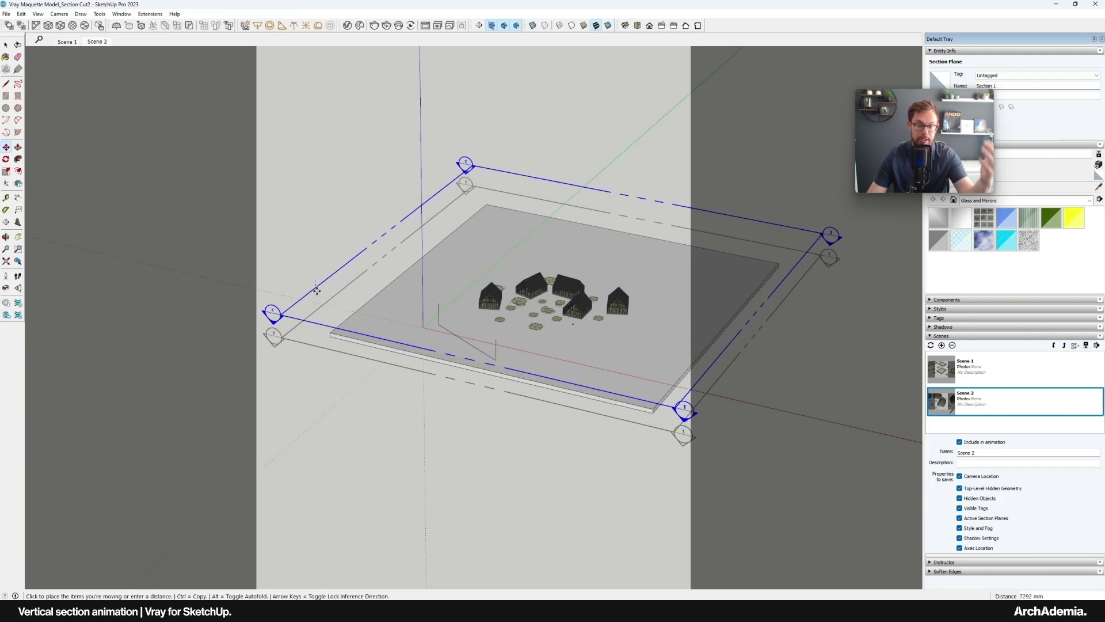
pyautogui.scroll(10, 456, 555)
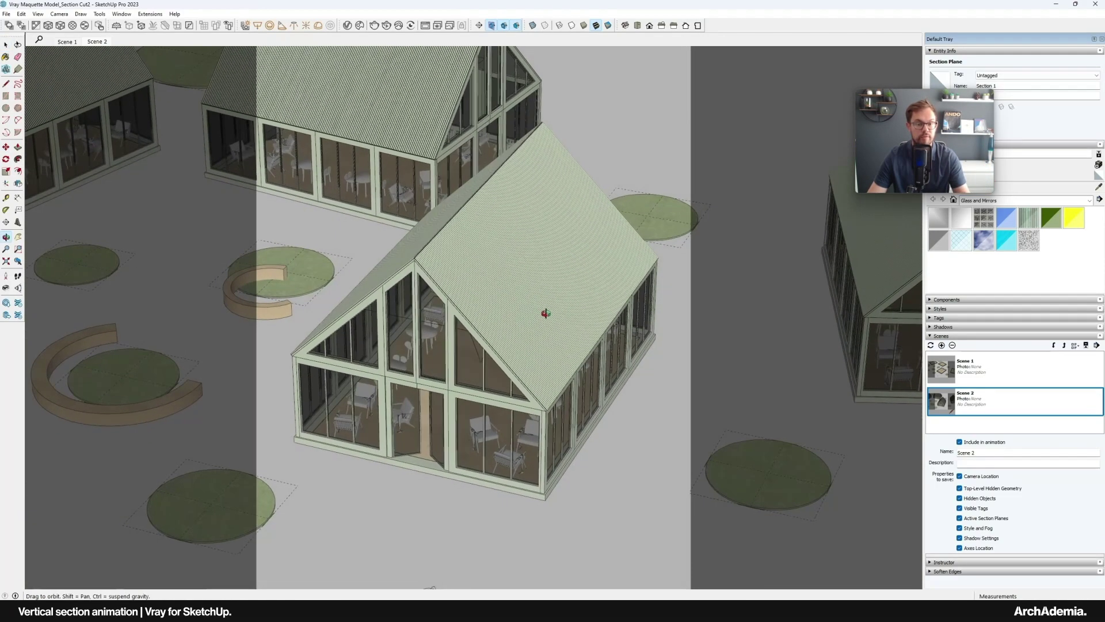
pyautogui.press('space')
pyautogui.rightClick(95, 41)
pyautogui.click(109, 49)
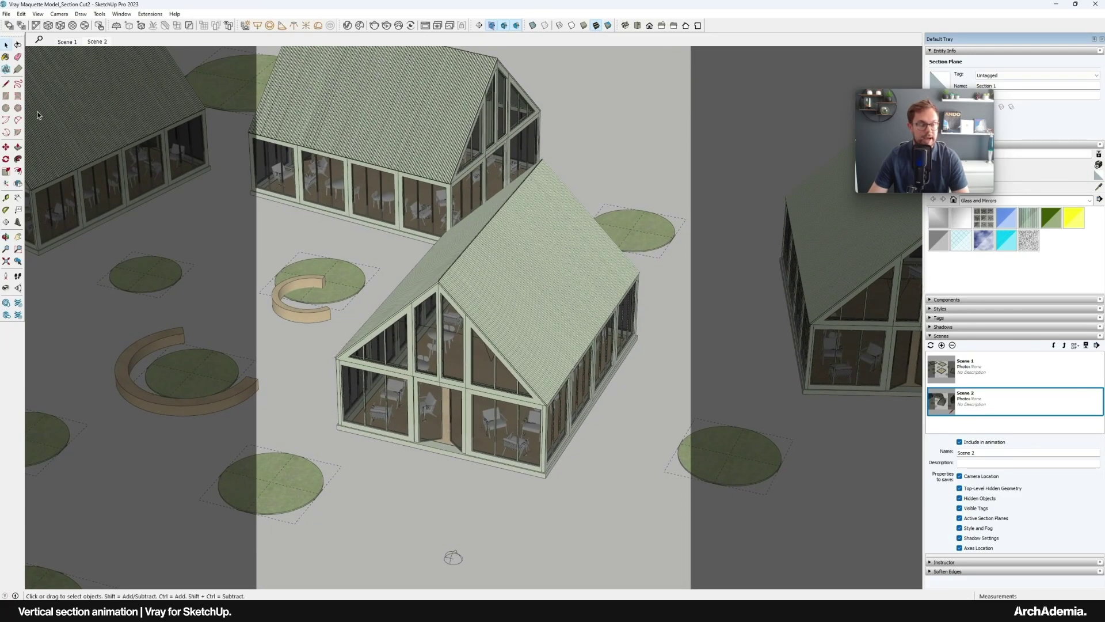
# Step: Return to the first scene, set the scene transition time to 5 seconds, and preview the transition to the second scene
pyautogui.click(66, 42)
pyautogui.click(122, 14)
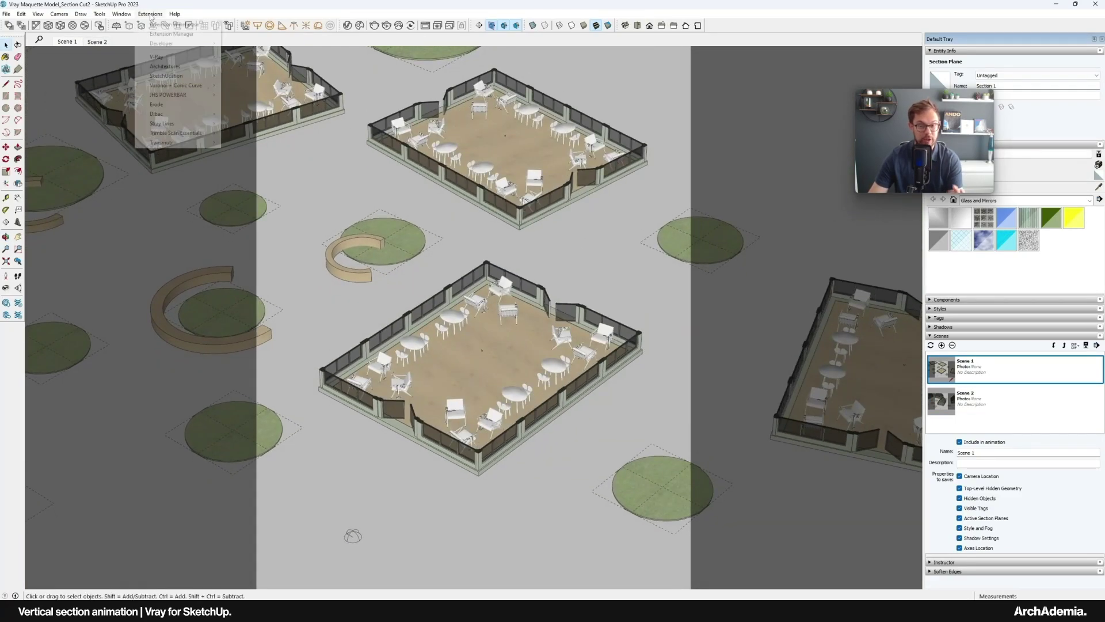
pyautogui.click(136, 61)
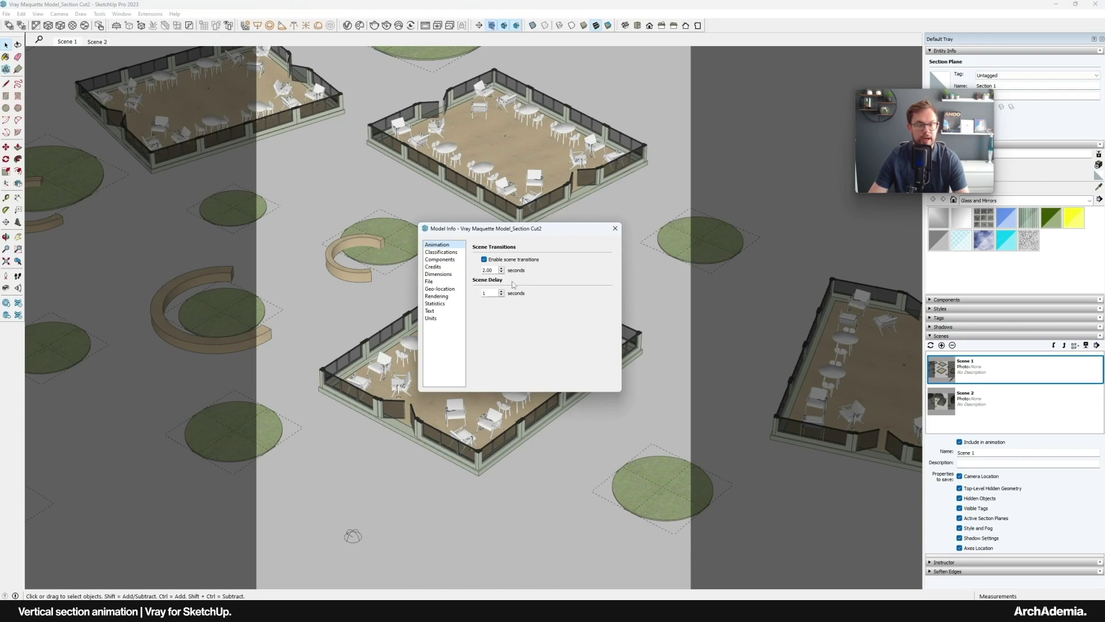
pyautogui.click(502, 270)
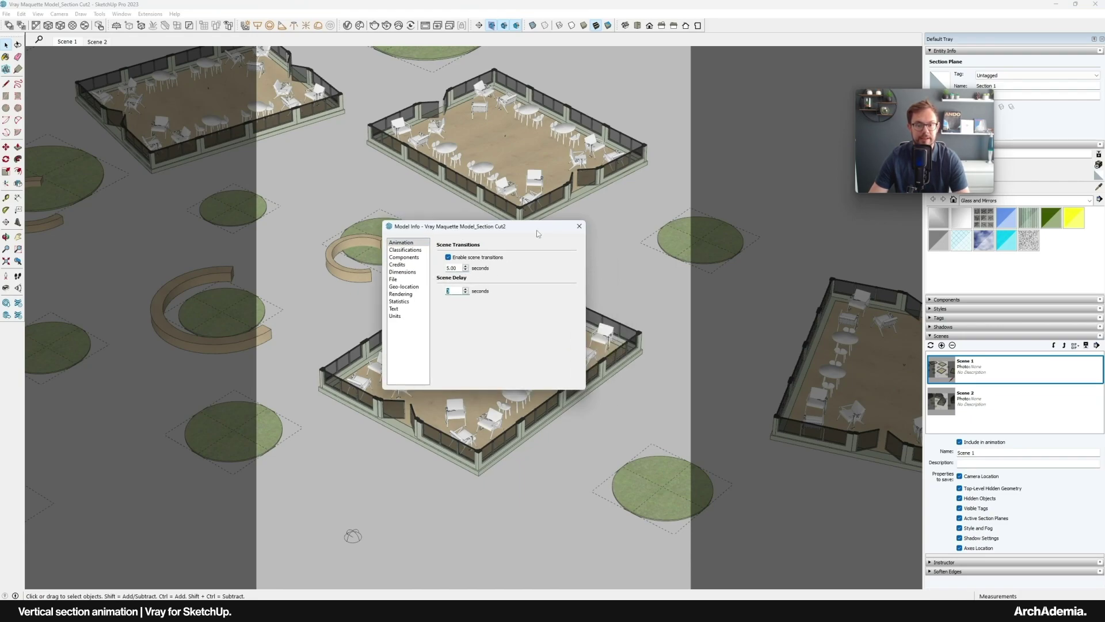
pyautogui.click(615, 228)
pyautogui.click(94, 42)
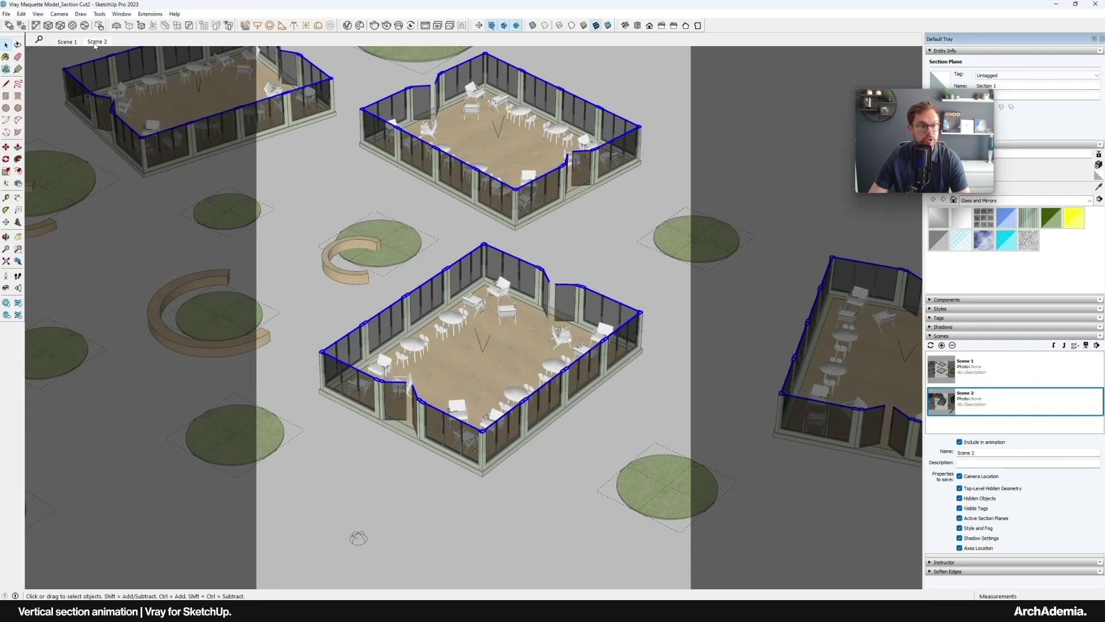
pyautogui.moveTo(518, 569)
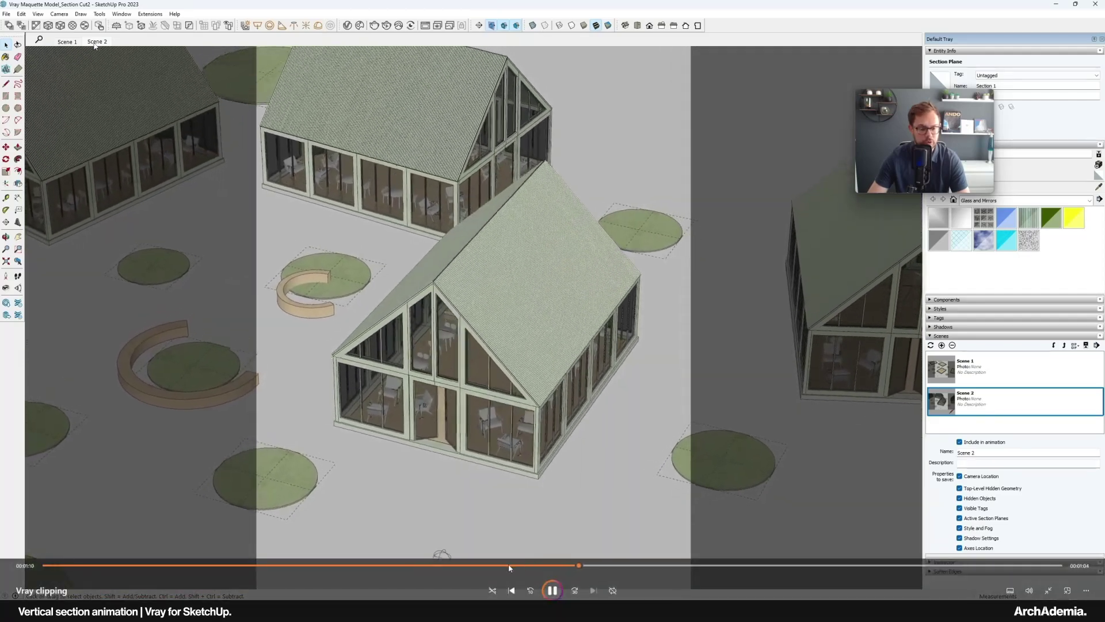
pyautogui.moveTo(518, 569)
pyautogui.mouseDown()
pyautogui.moveTo(480, 569)
pyautogui.moveTo(499, 569)
pyautogui.mouseUp()
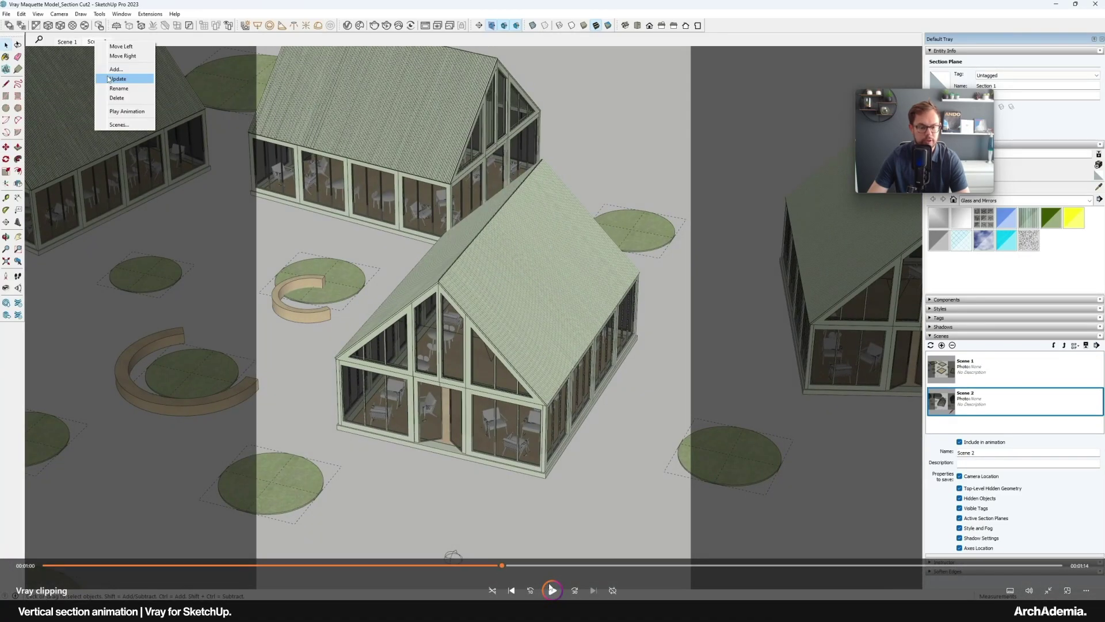
pyautogui.click(552, 590)
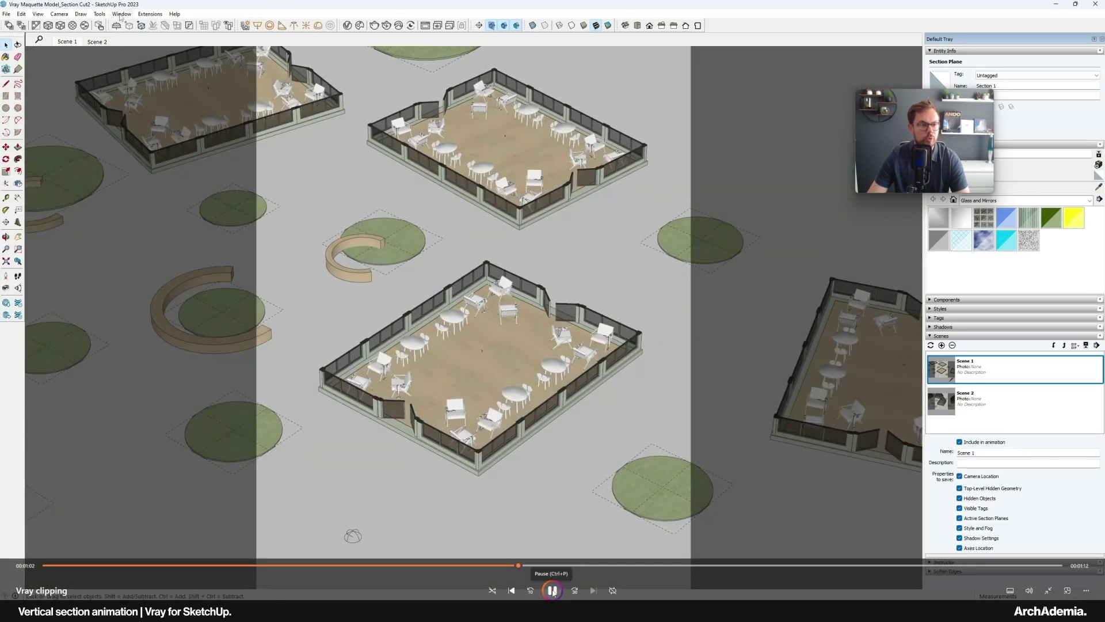
pyautogui.click(552, 590)
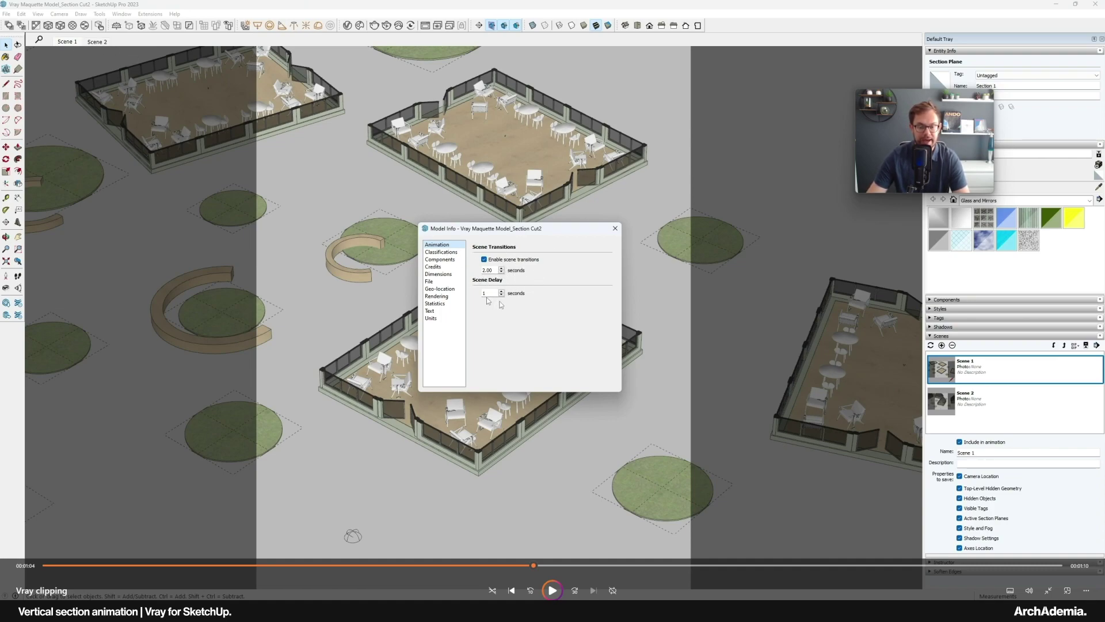
pyautogui.click(552, 590)
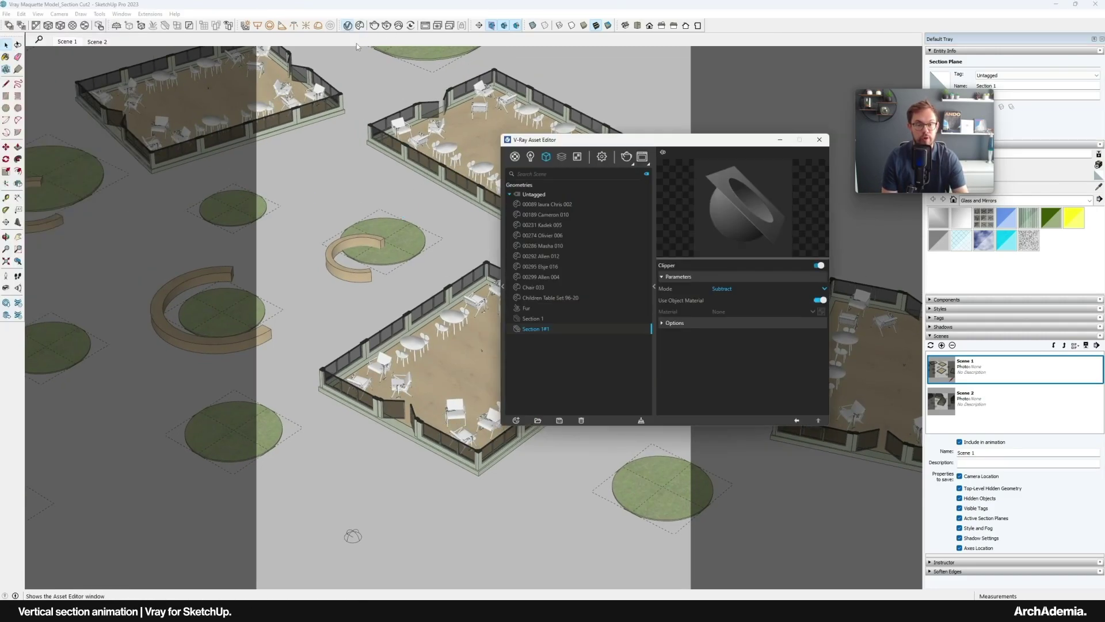
# Step: Set the image height to 1920 in the V-Ray render output settings
pyautogui.moveTo(500, 161); pyautogui.dragTo(476, 153)
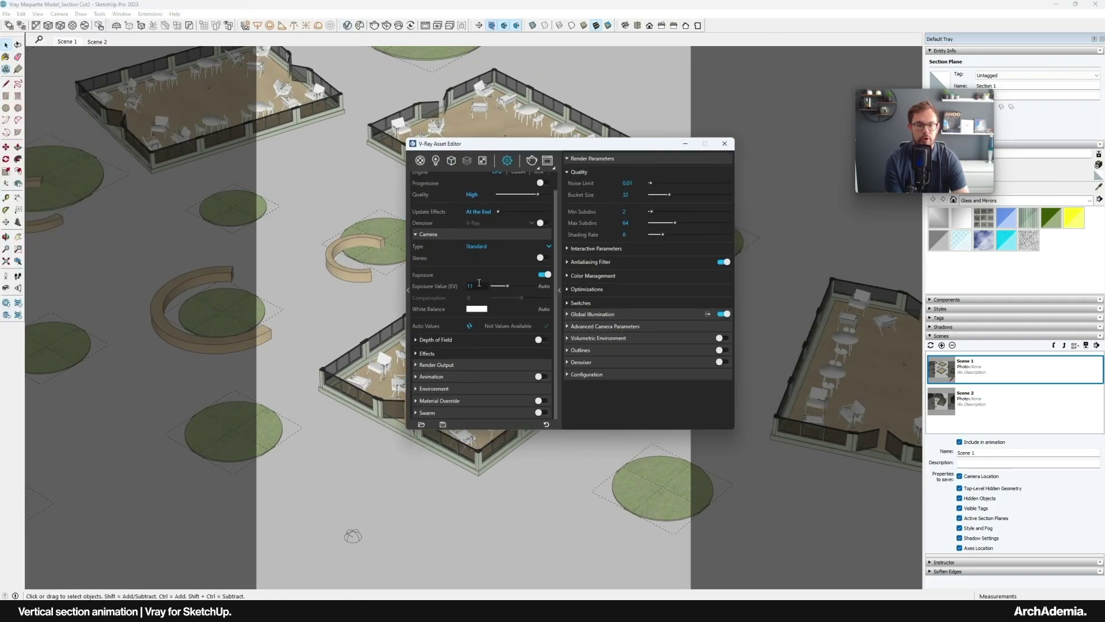
pyautogui.click(438, 364)
pyautogui.scroll(-2, 467, 366)
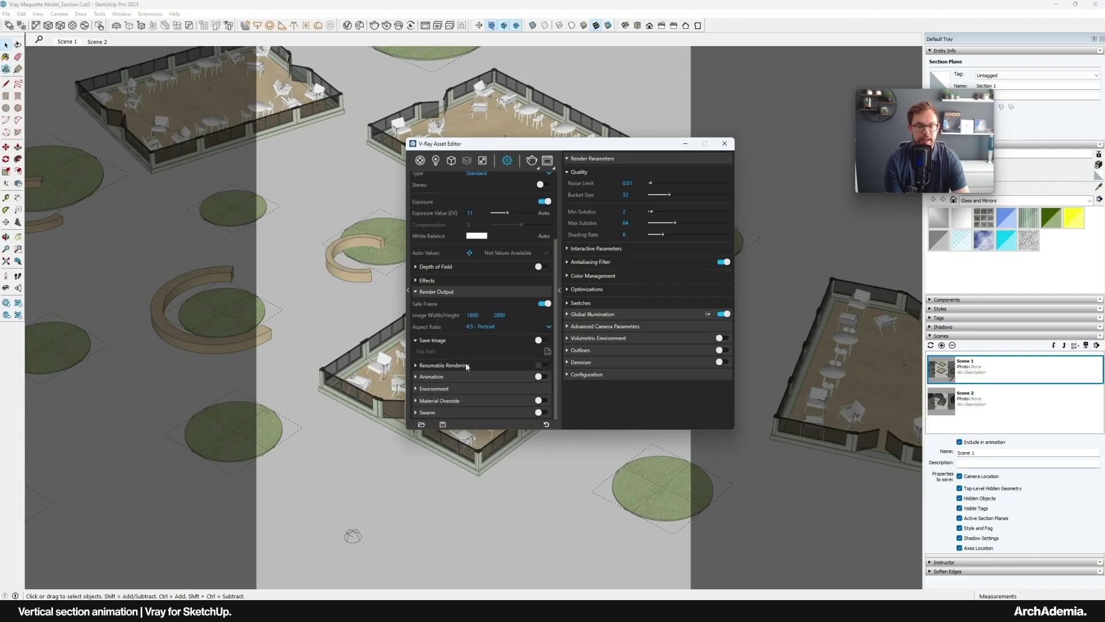
pyautogui.doubleClick(499, 314)
pyautogui.write('1920')
pyautogui.press('Return')
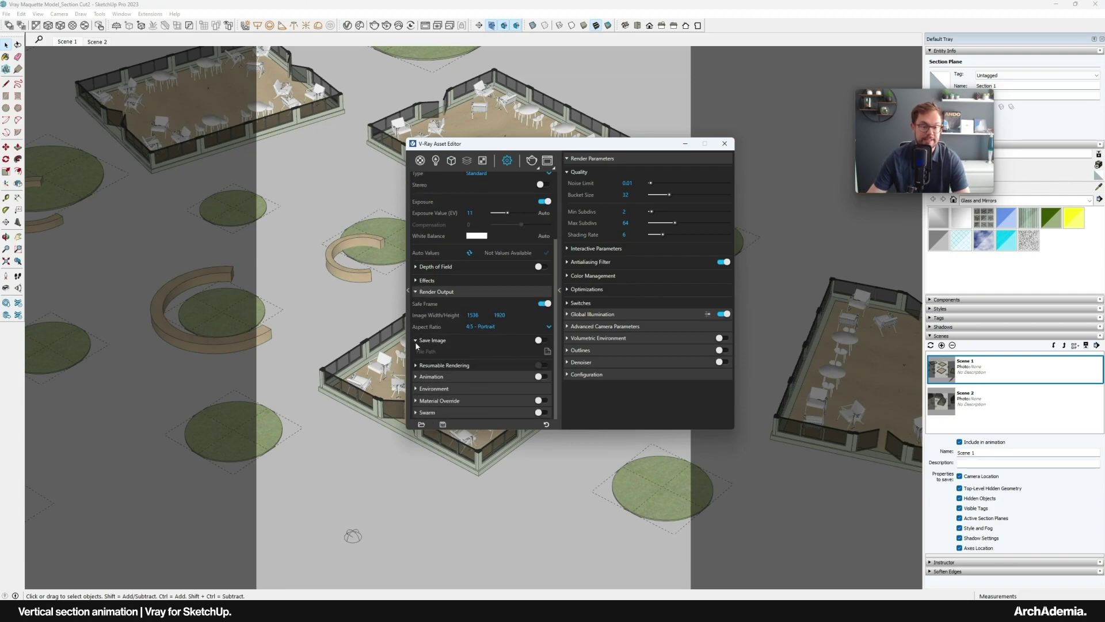
# Step: Enable saving of the rendered image and choose an output file in the Vray animation folder, opening the file type choice
pyautogui.click(538, 341)
pyautogui.click(548, 351)
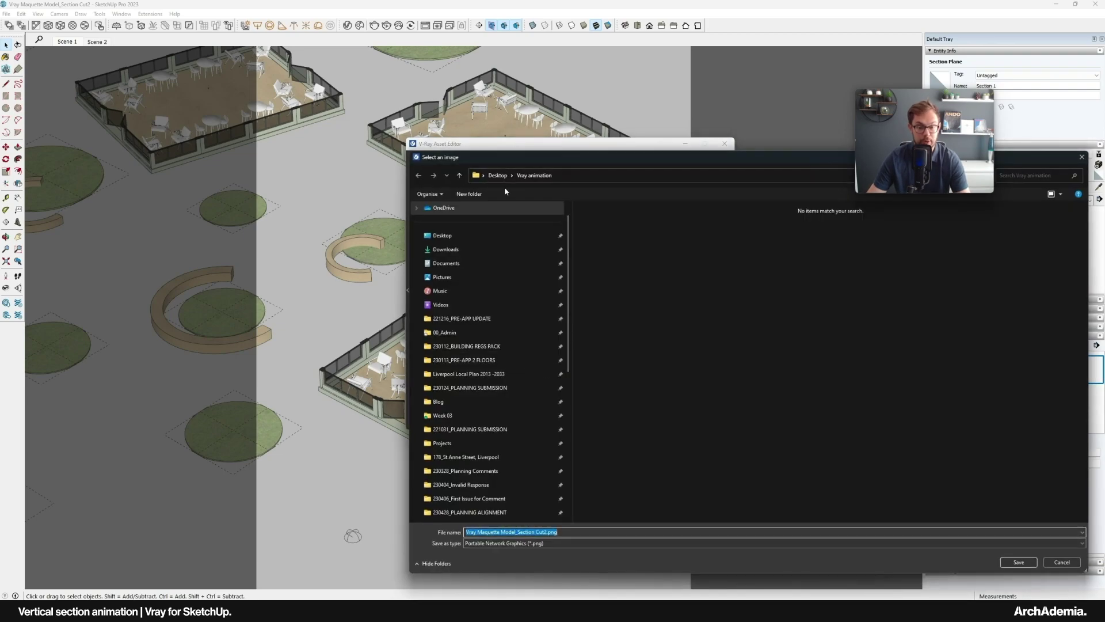
pyautogui.click(565, 546)
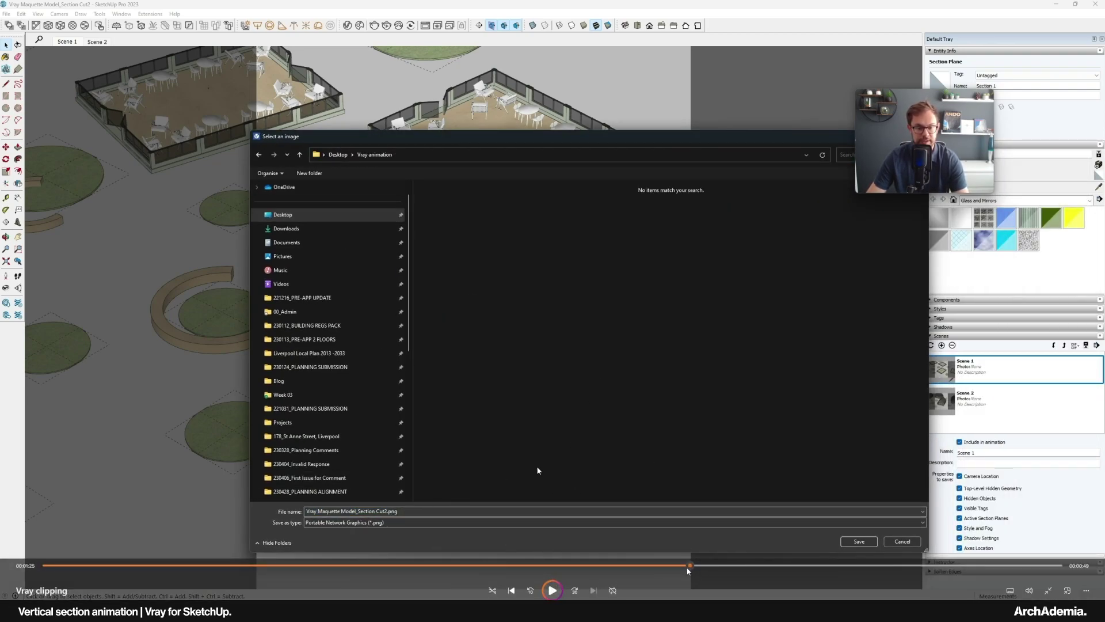
pyautogui.moveTo(696, 567); pyautogui.dragTo(673, 567)
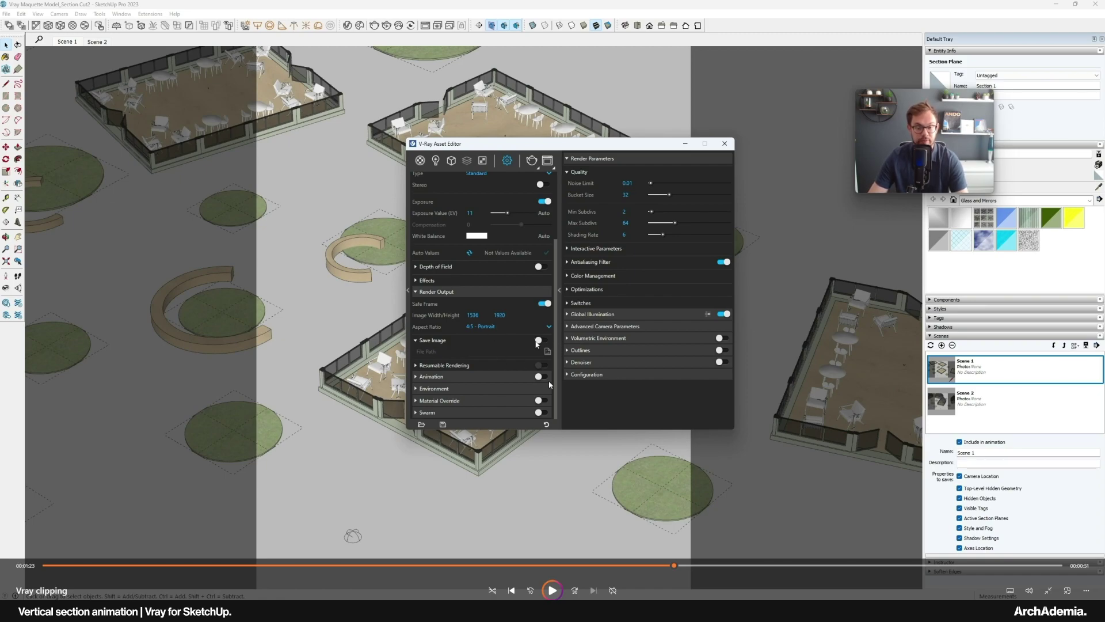
pyautogui.click(552, 590)
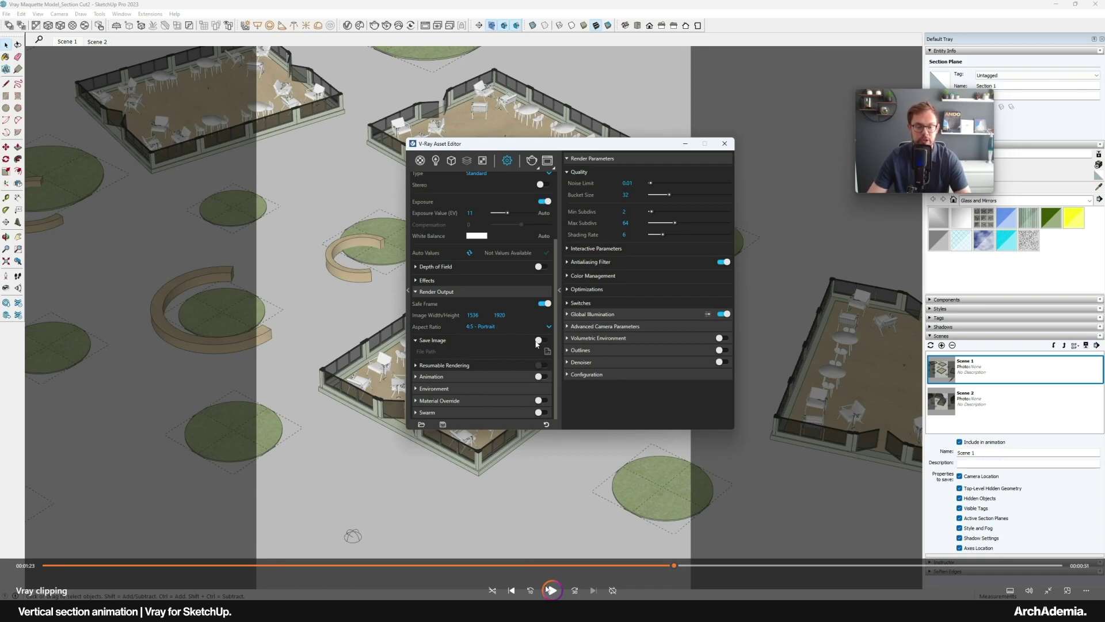
pyautogui.moveTo(553, 508)
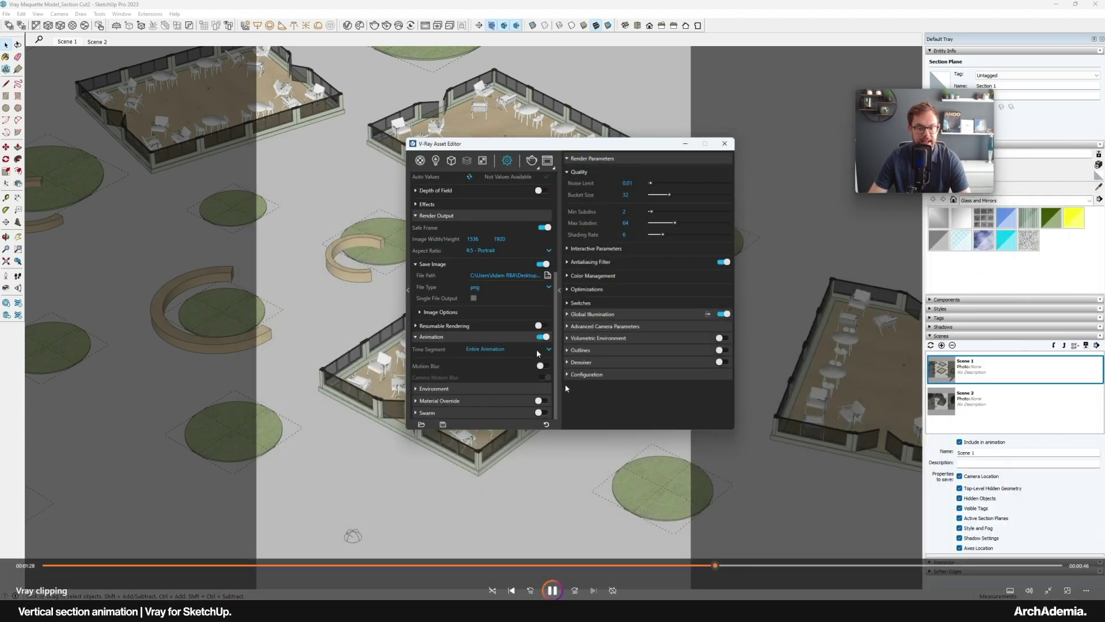
pyautogui.click(558, 588)
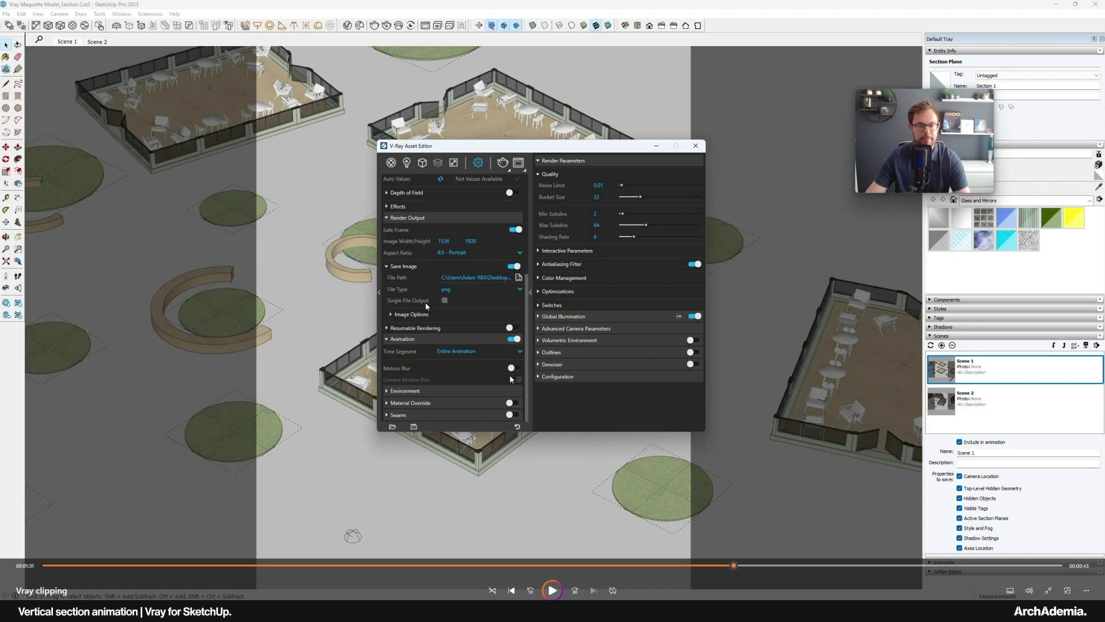
pyautogui.click(552, 590)
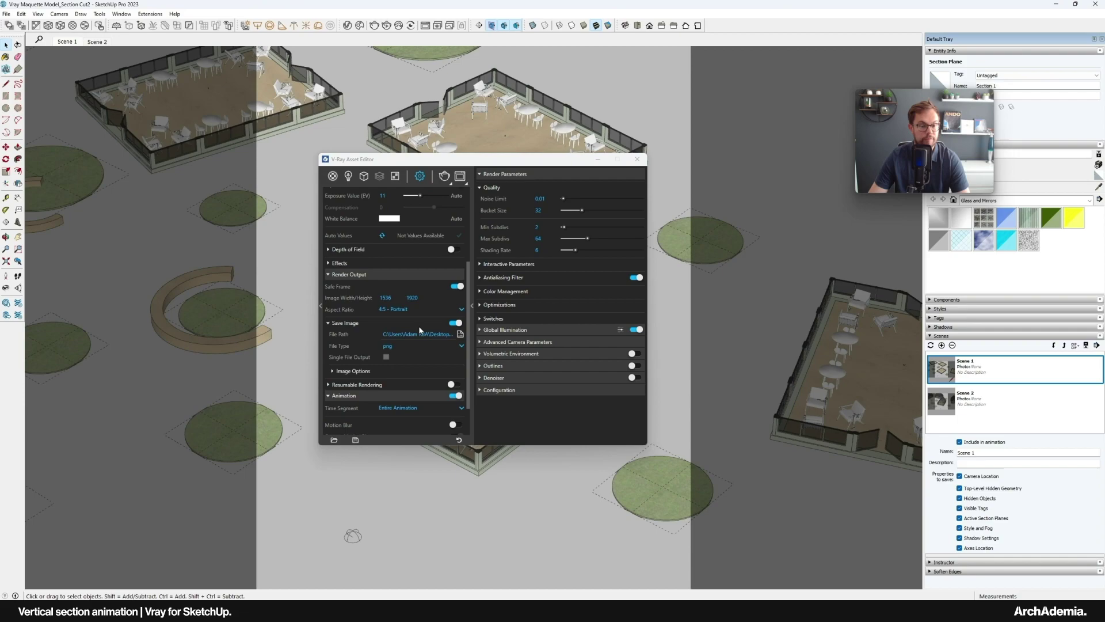
pyautogui.moveTo(692, 509)
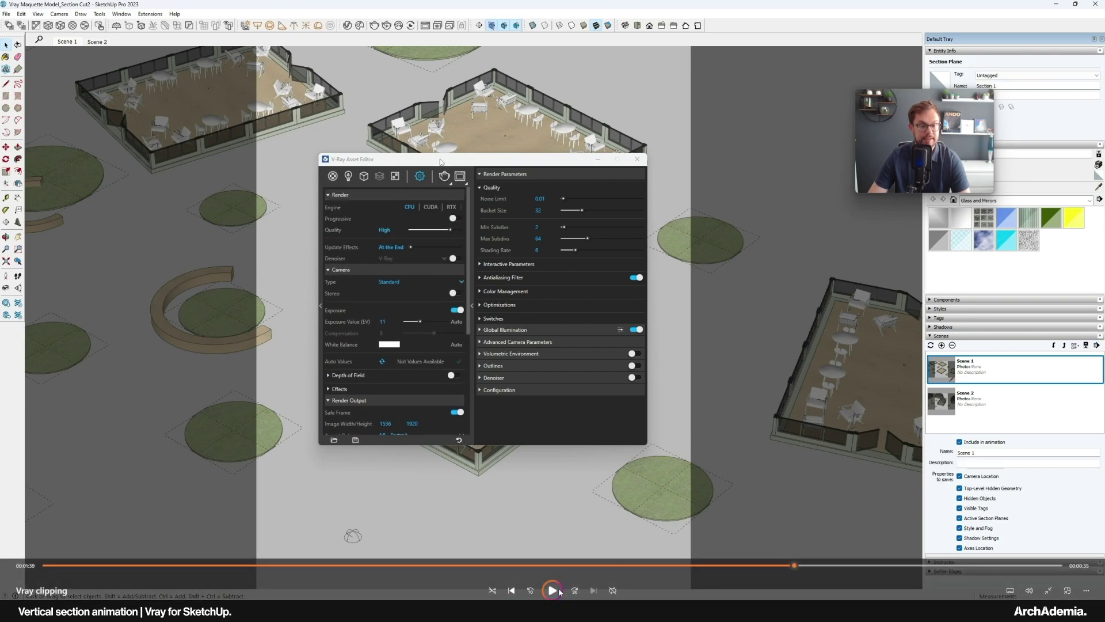
pyautogui.click(551, 526)
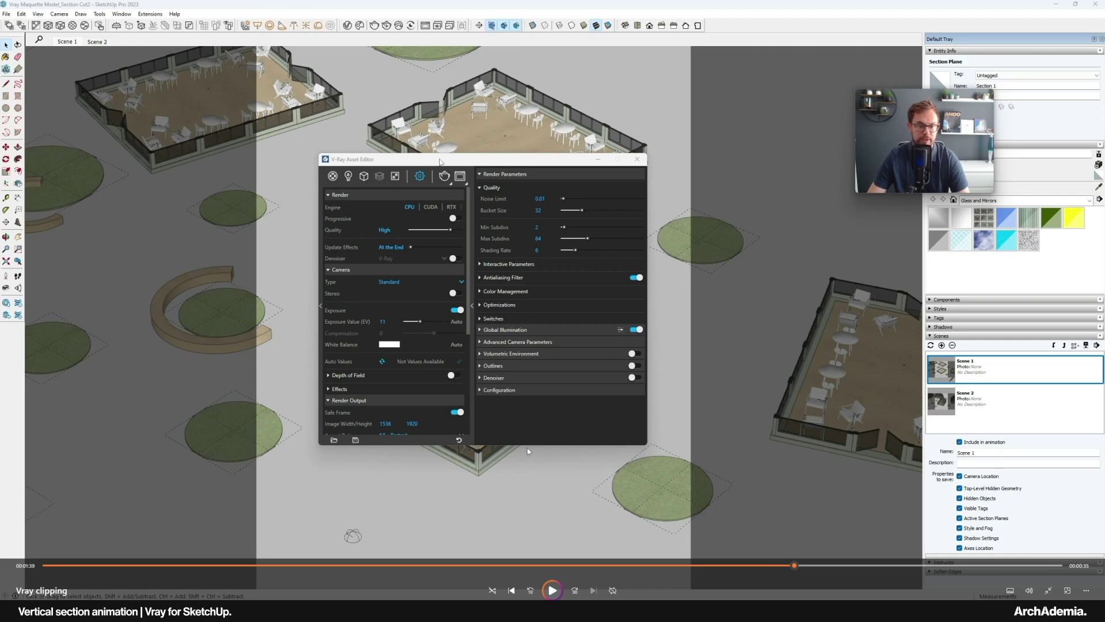
pyautogui.press('space')
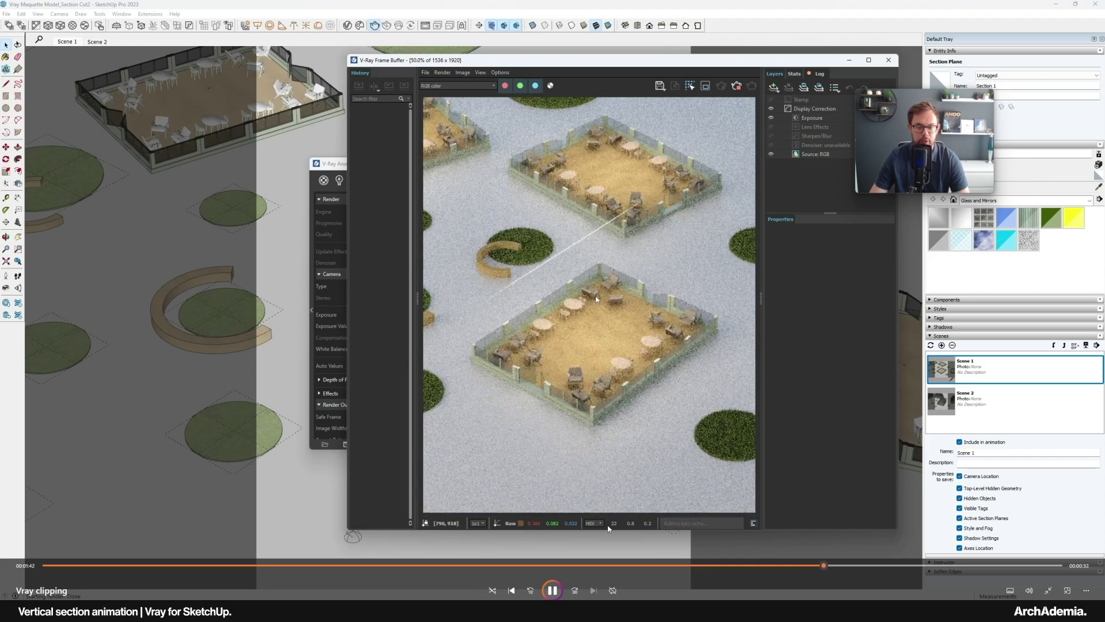
pyautogui.click(554, 591)
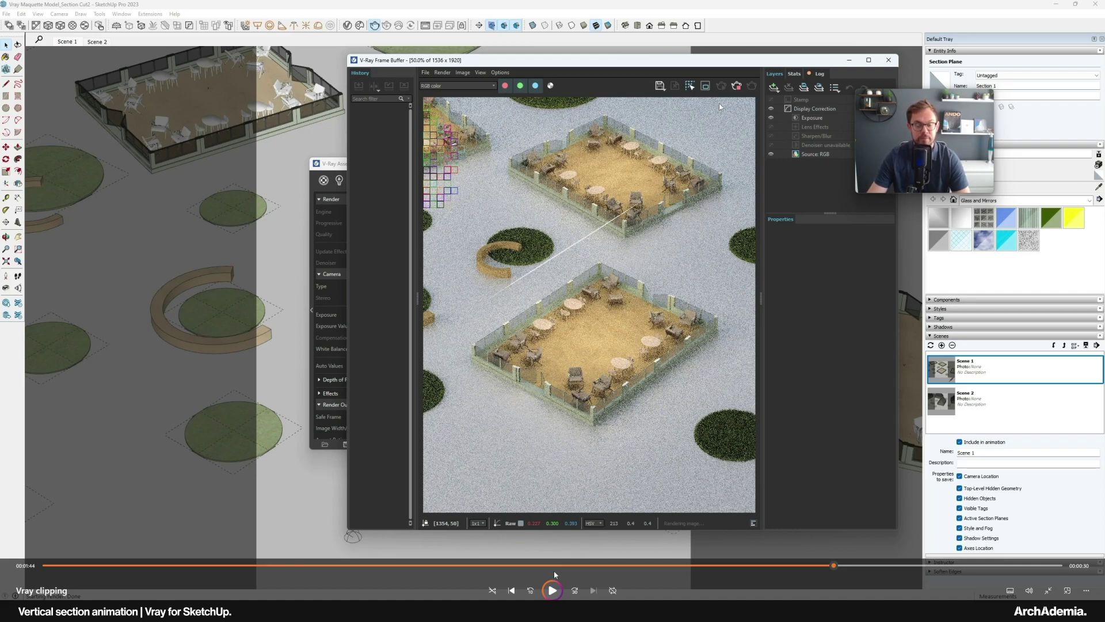
pyautogui.click(552, 590)
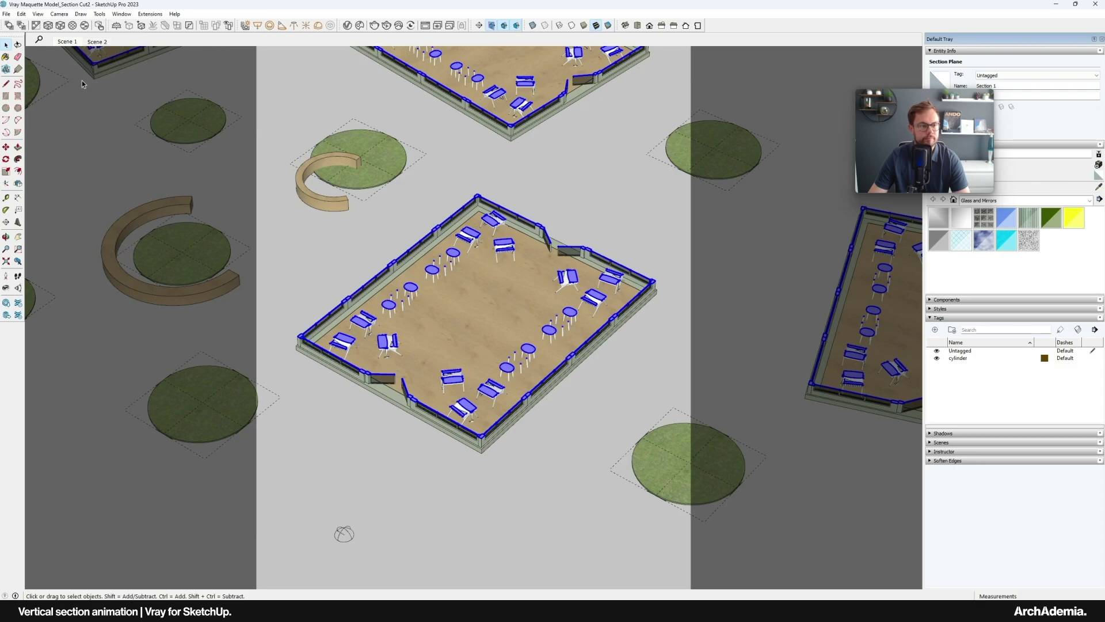
# Step: Play the section-cut transition to Scene 2 and start the V-Ray render of the animation
pyautogui.click(96, 42)
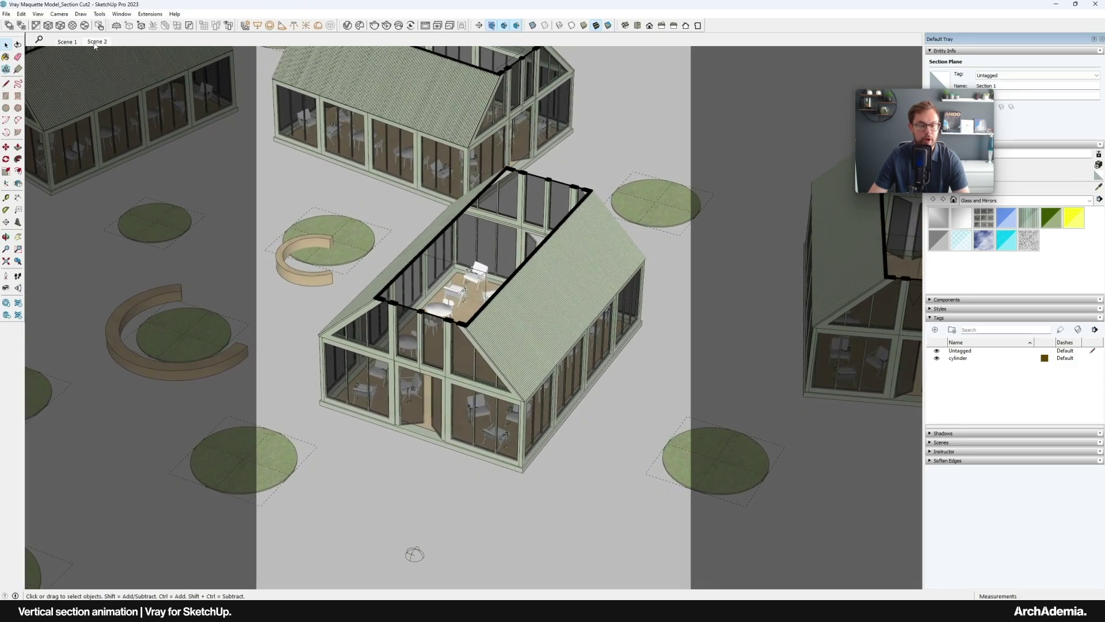
pyautogui.moveTo(640, 477)
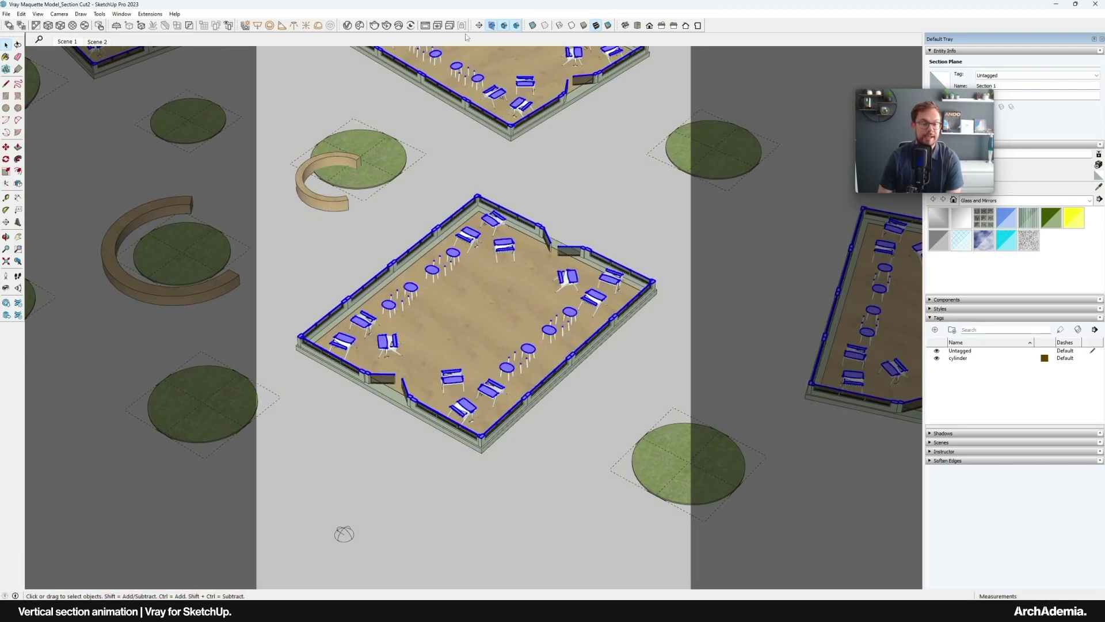
pyautogui.click(375, 25)
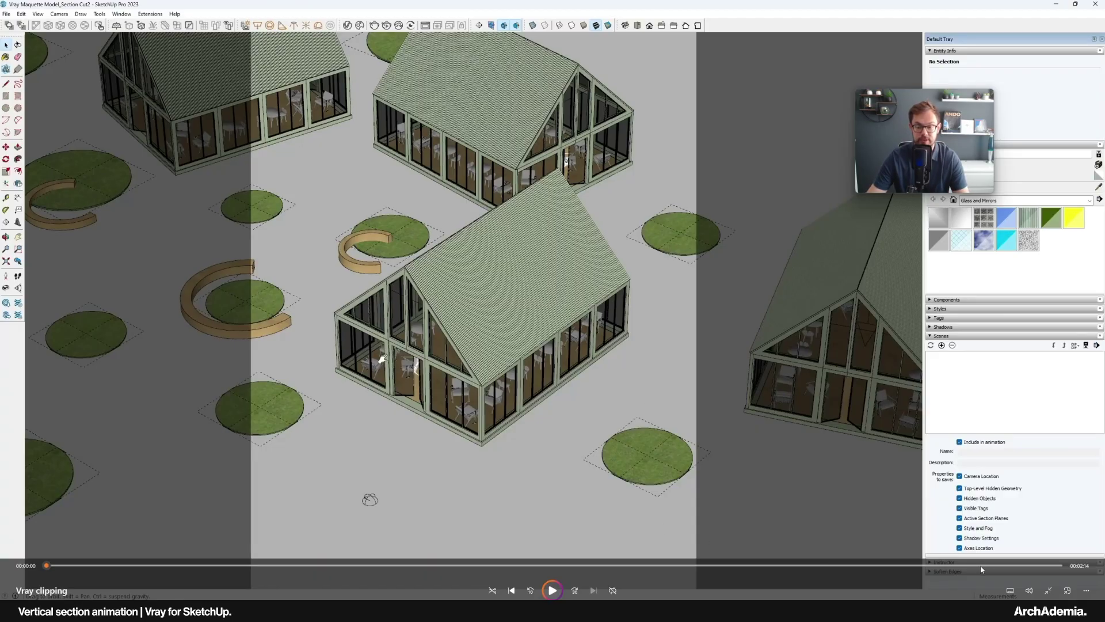
pyautogui.click(1018, 566)
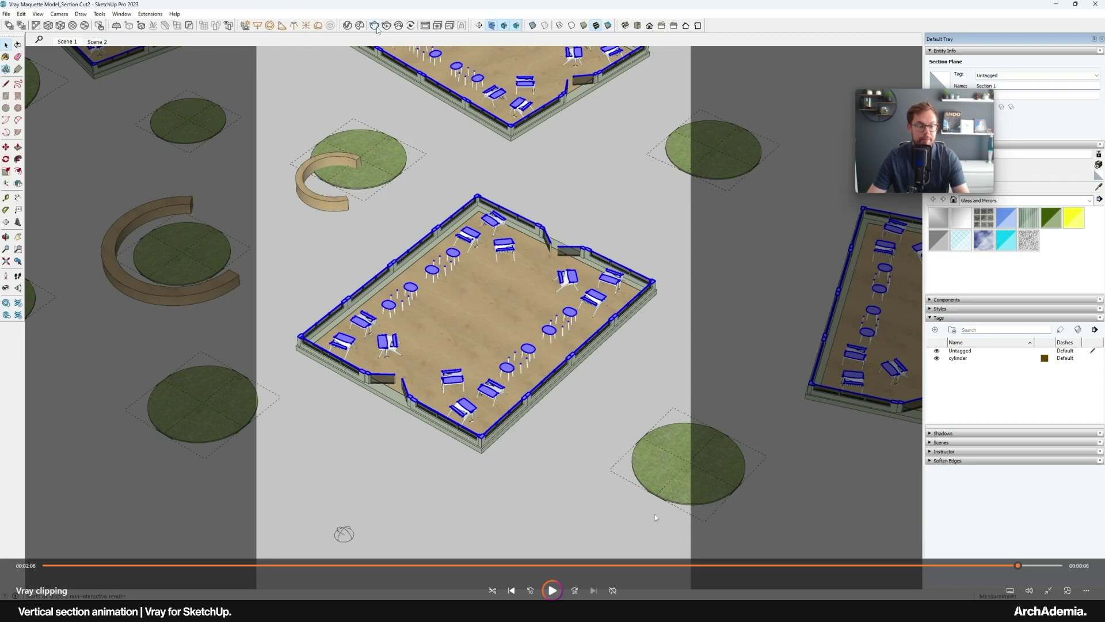
pyautogui.moveTo(591, 565); pyautogui.dragTo(534, 566)
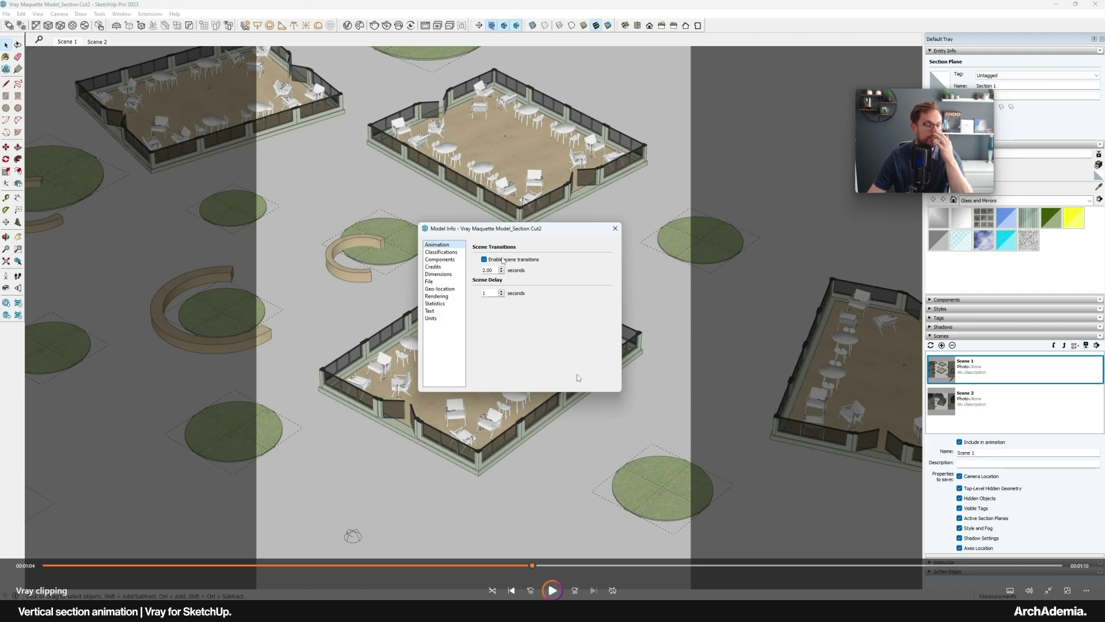
pyautogui.moveTo(532, 565); pyautogui.dragTo(708, 566)
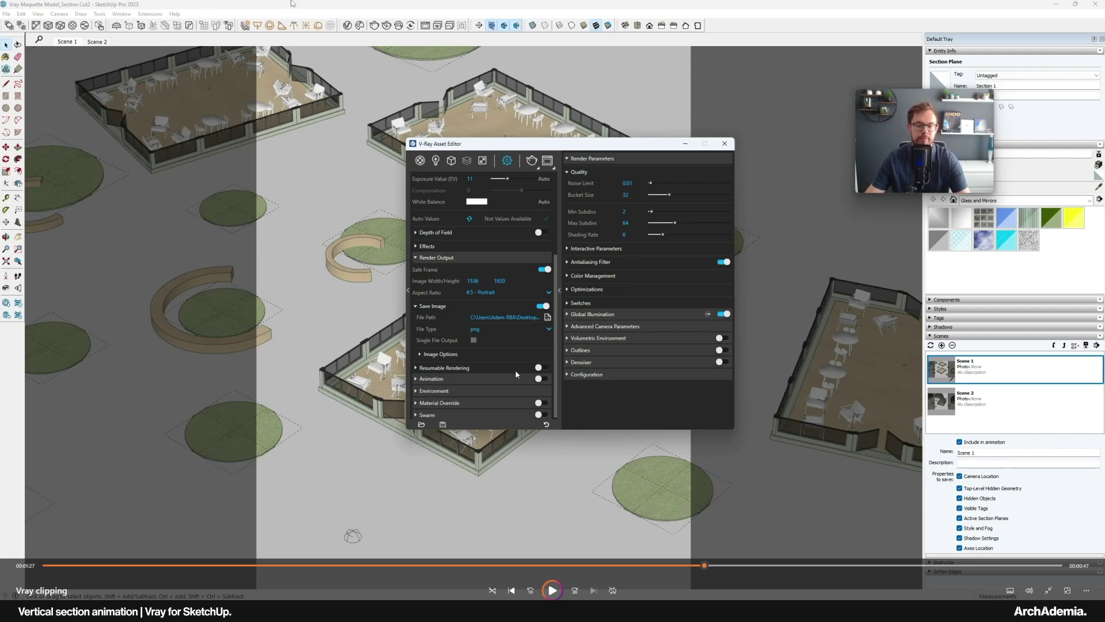
pyautogui.click(960, 566)
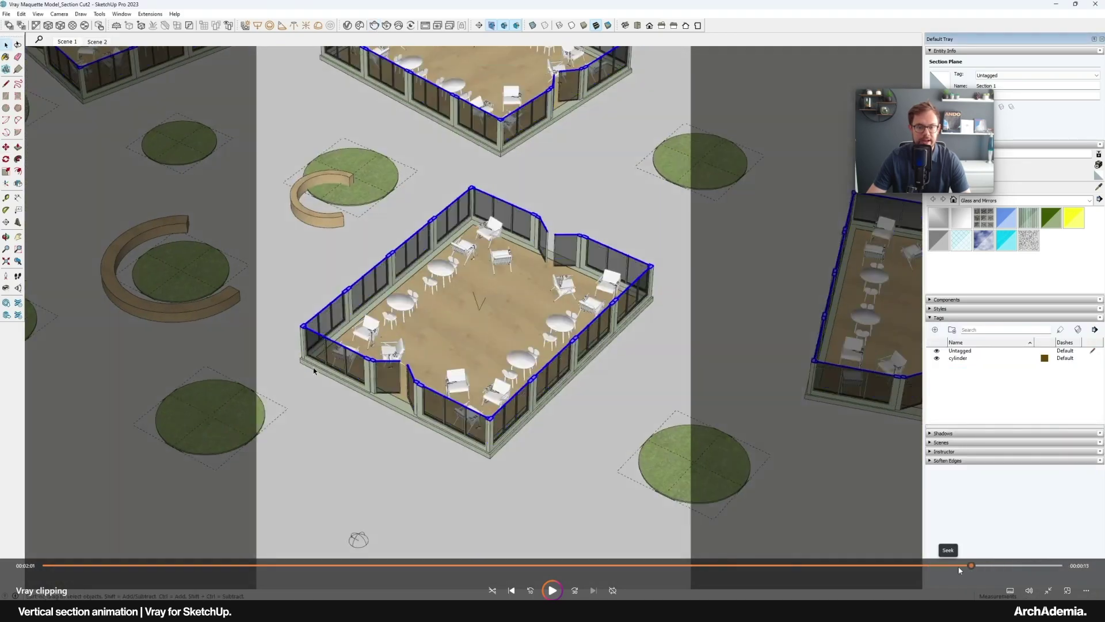
pyautogui.moveTo(959, 570); pyautogui.dragTo(927, 565)
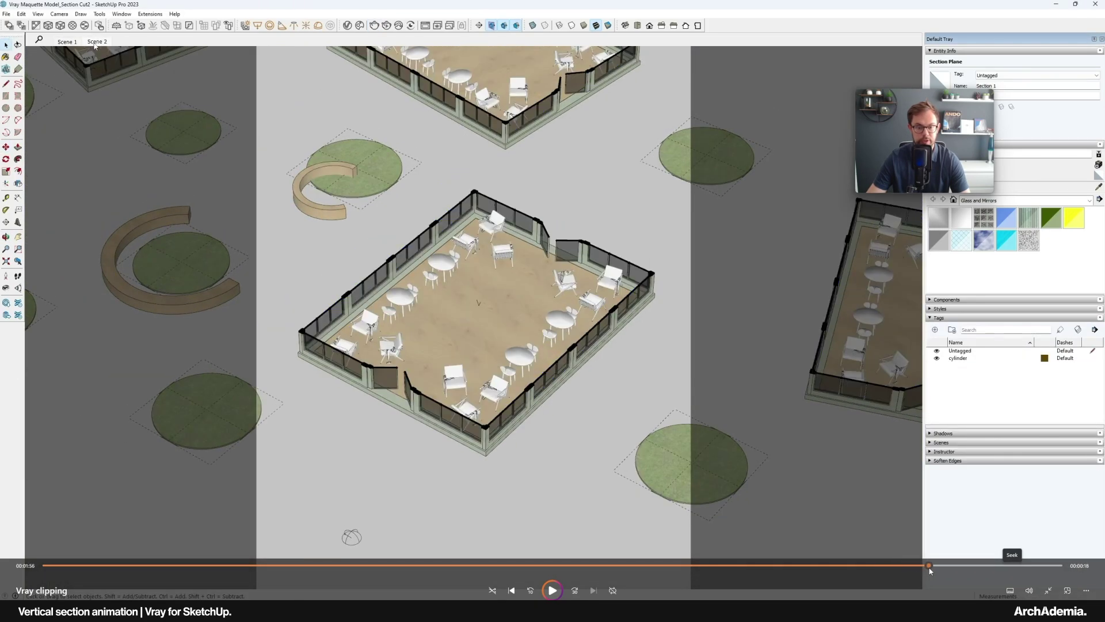